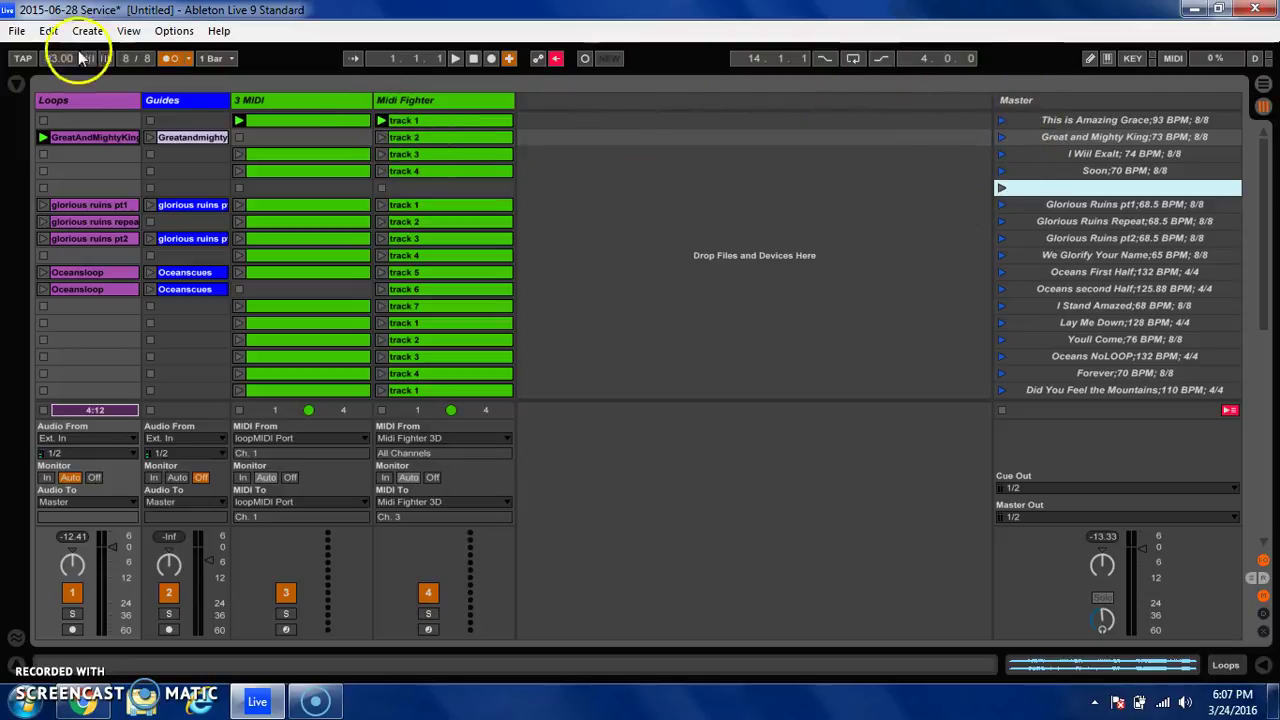
click(16, 31)
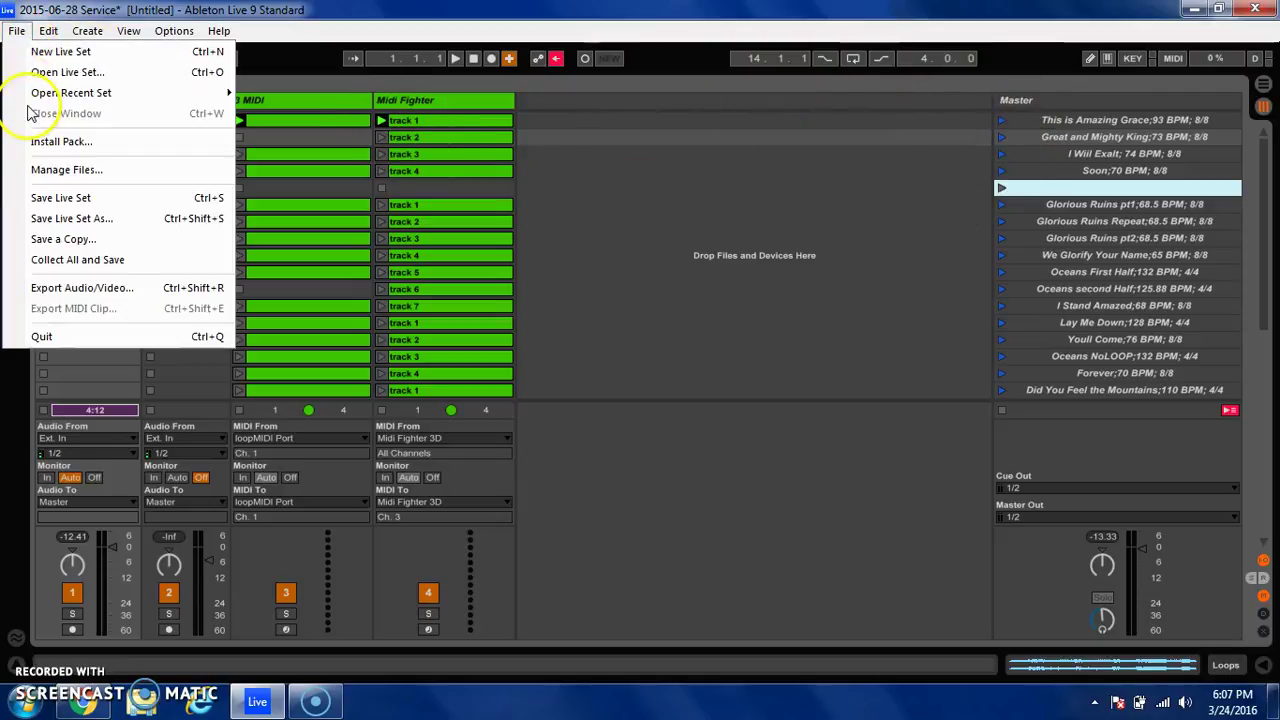
mouse_move(36, 98)
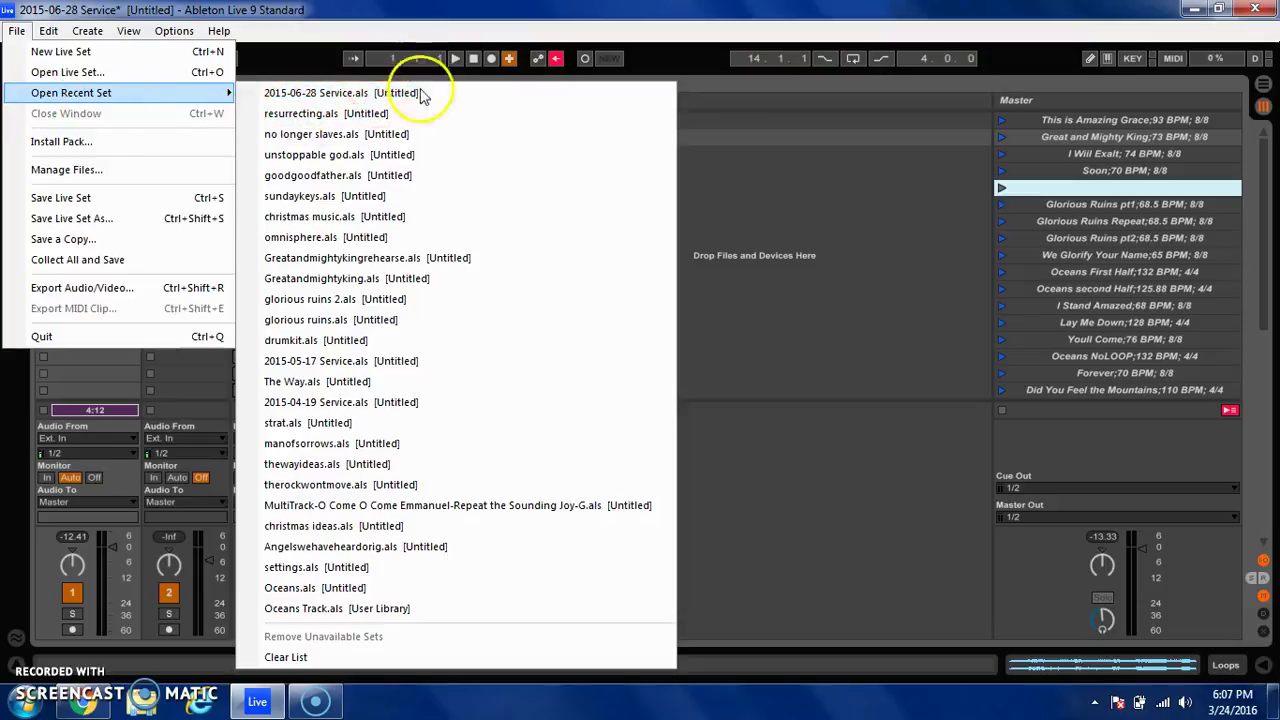
click(485, 72)
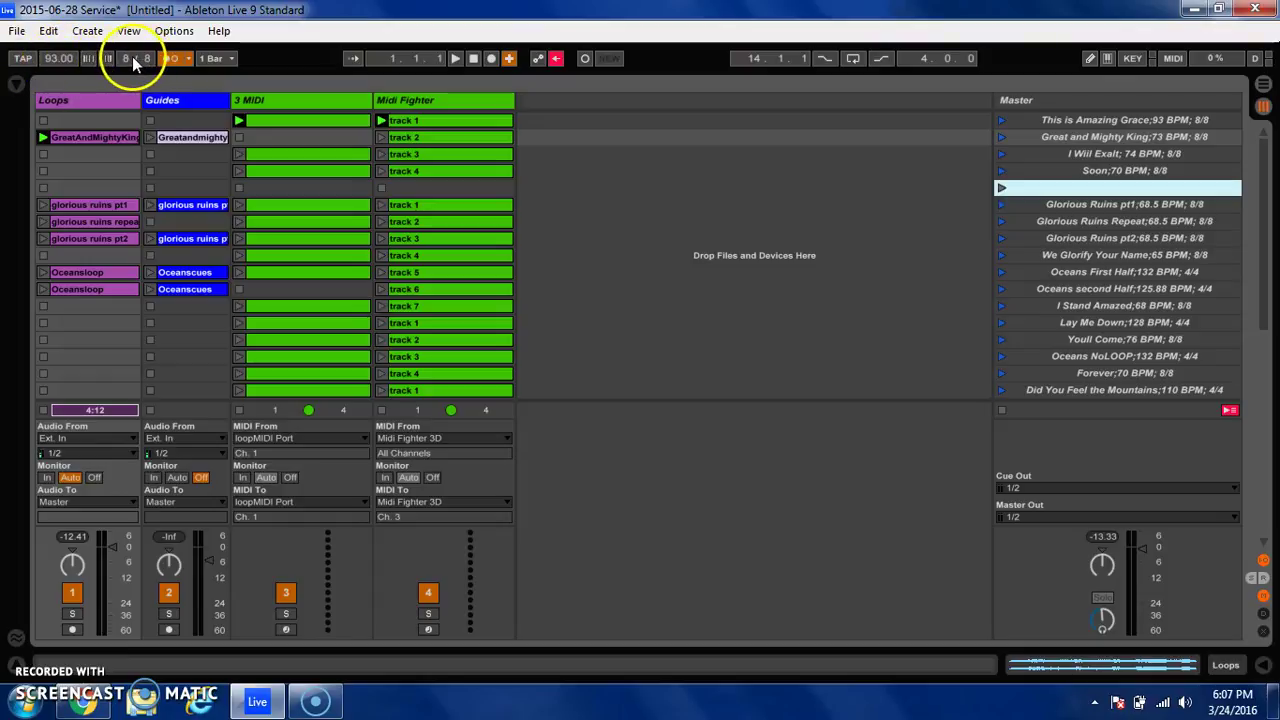
Play the "This is Amazing Grace" scene with the metronome off, and turn the metronome back on during playback.
click(169, 59)
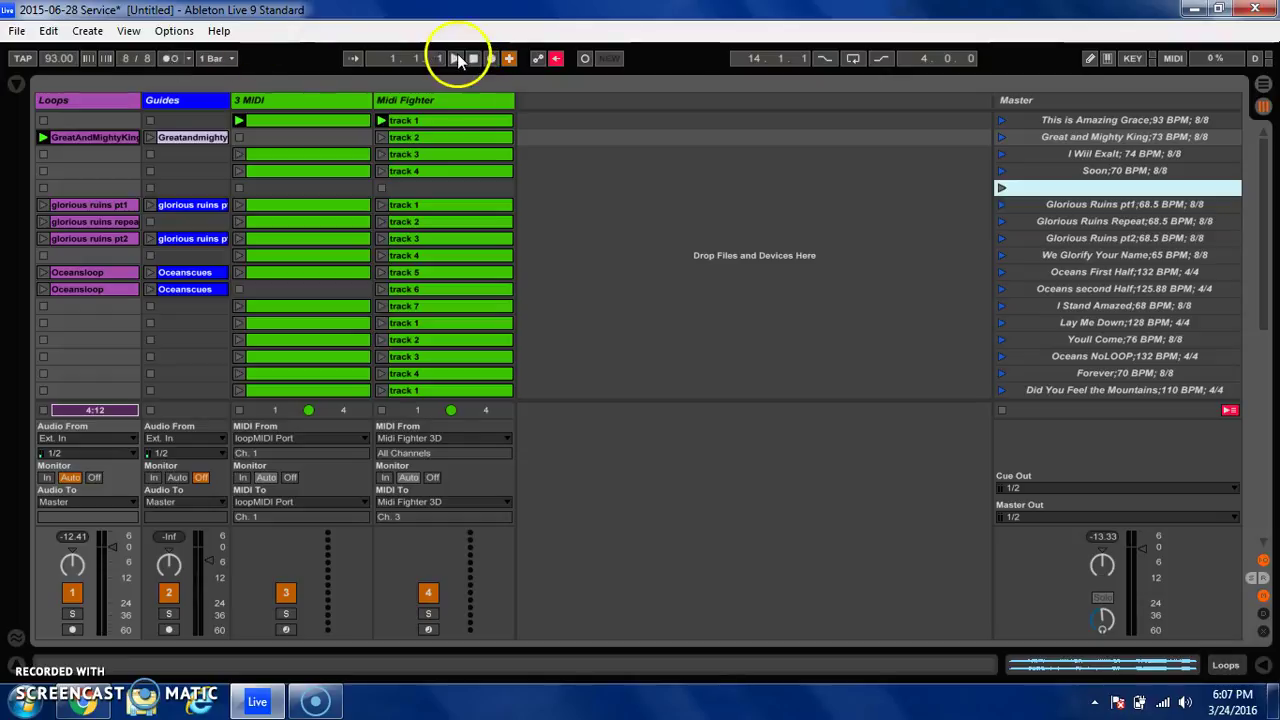
click(1003, 120)
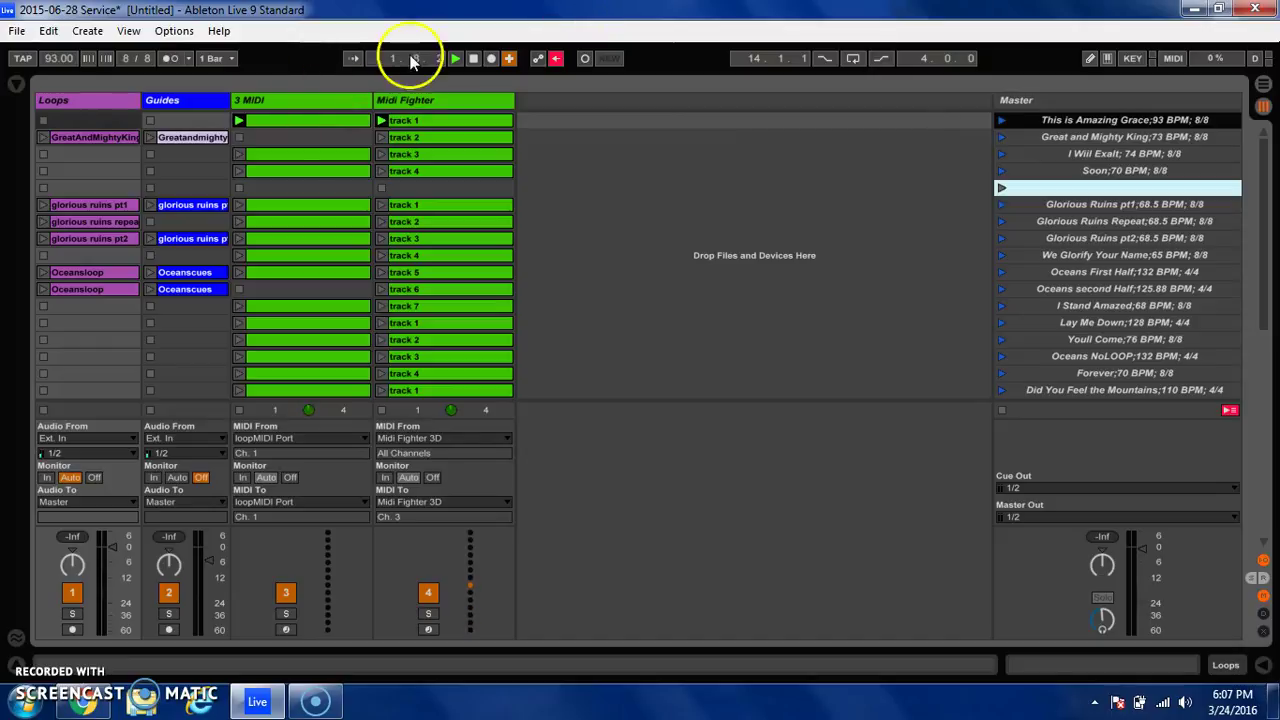
click(170, 58)
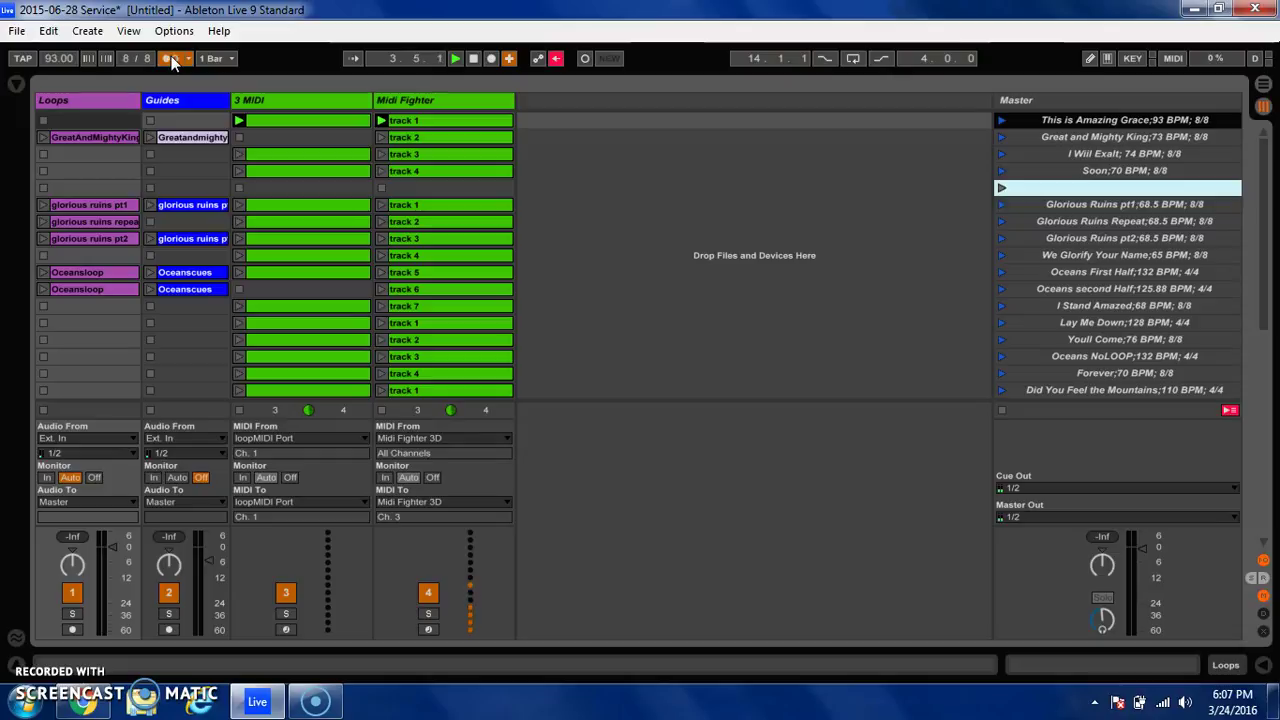
Stop playback and reset the song position to 1.1.1.
click(474, 62)
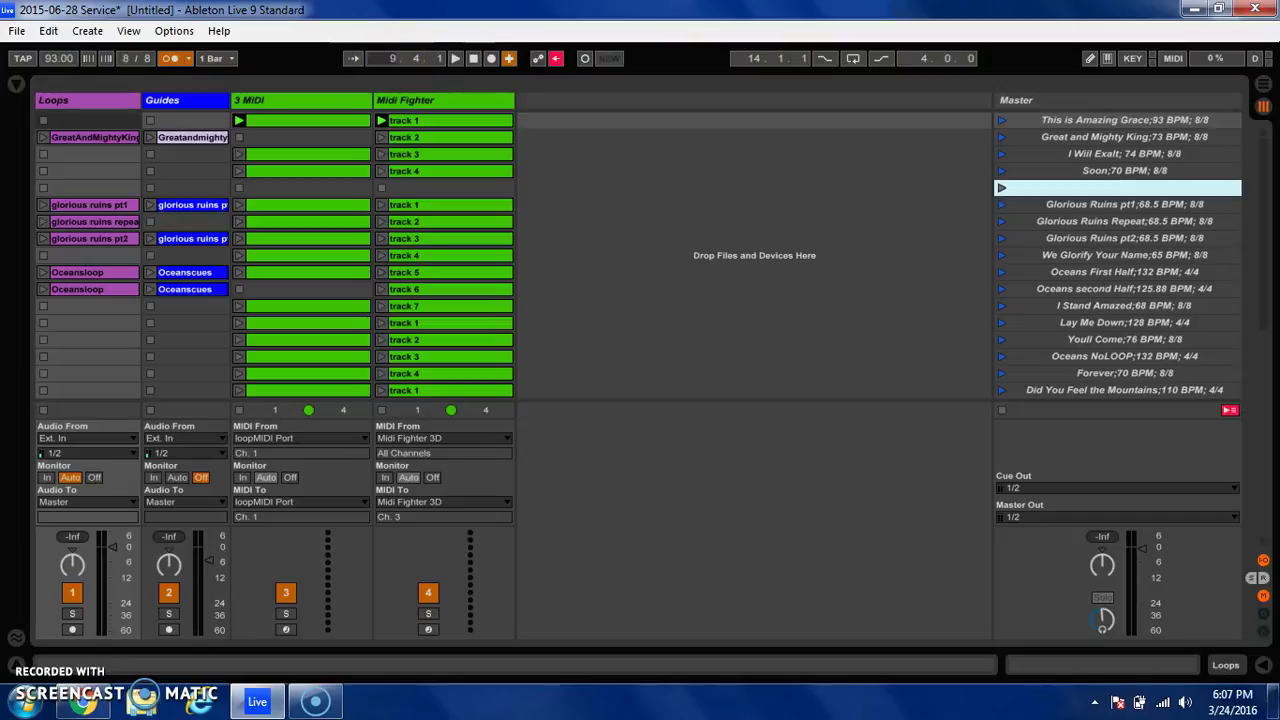
mouse_move(414, 58)
mouse_down()
mouse_move(414, 69)
mouse_move(414, 46)
mouse_up()
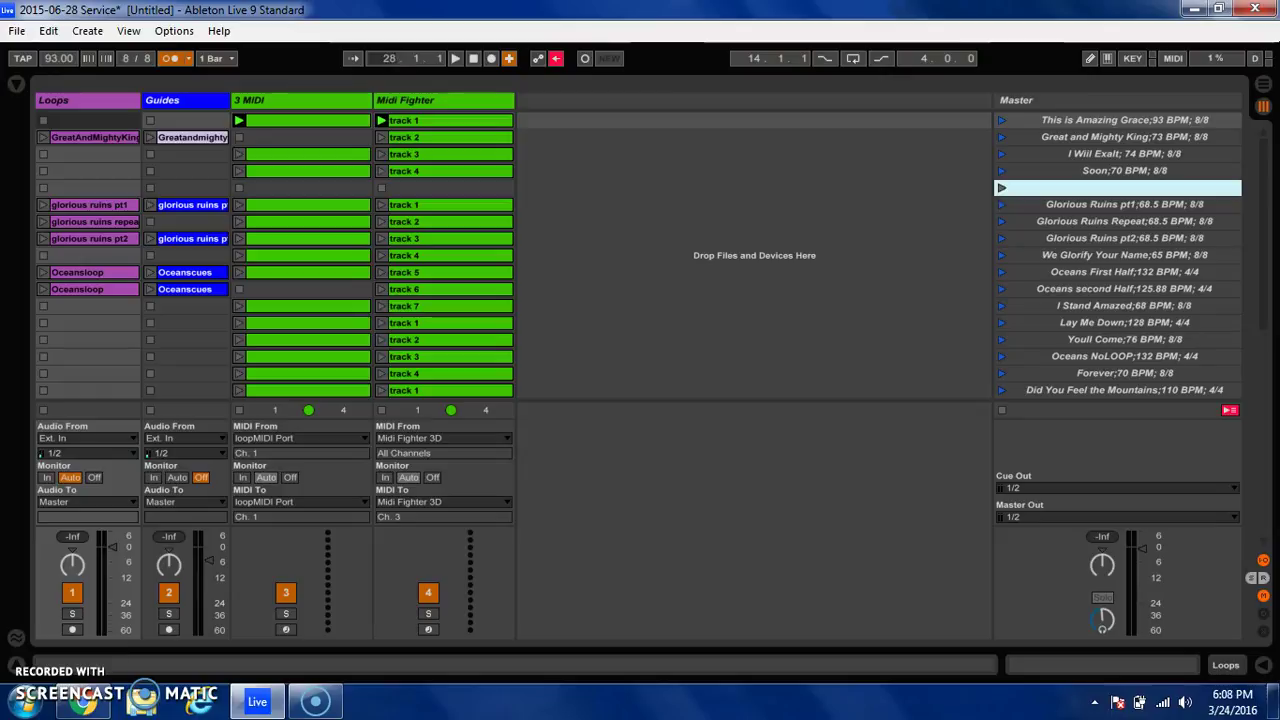
click(473, 58)
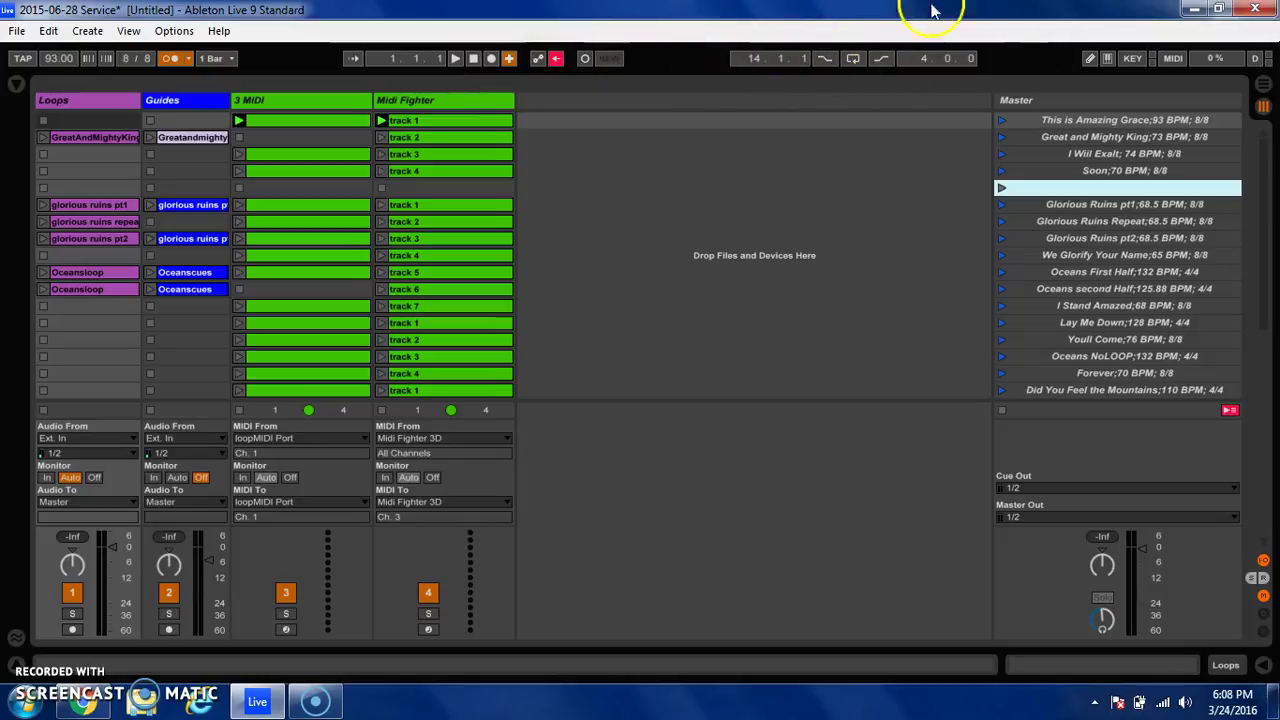
Look at the Arrangement View of the set and return to the Session View.
click(1262, 86)
click(479, 158)
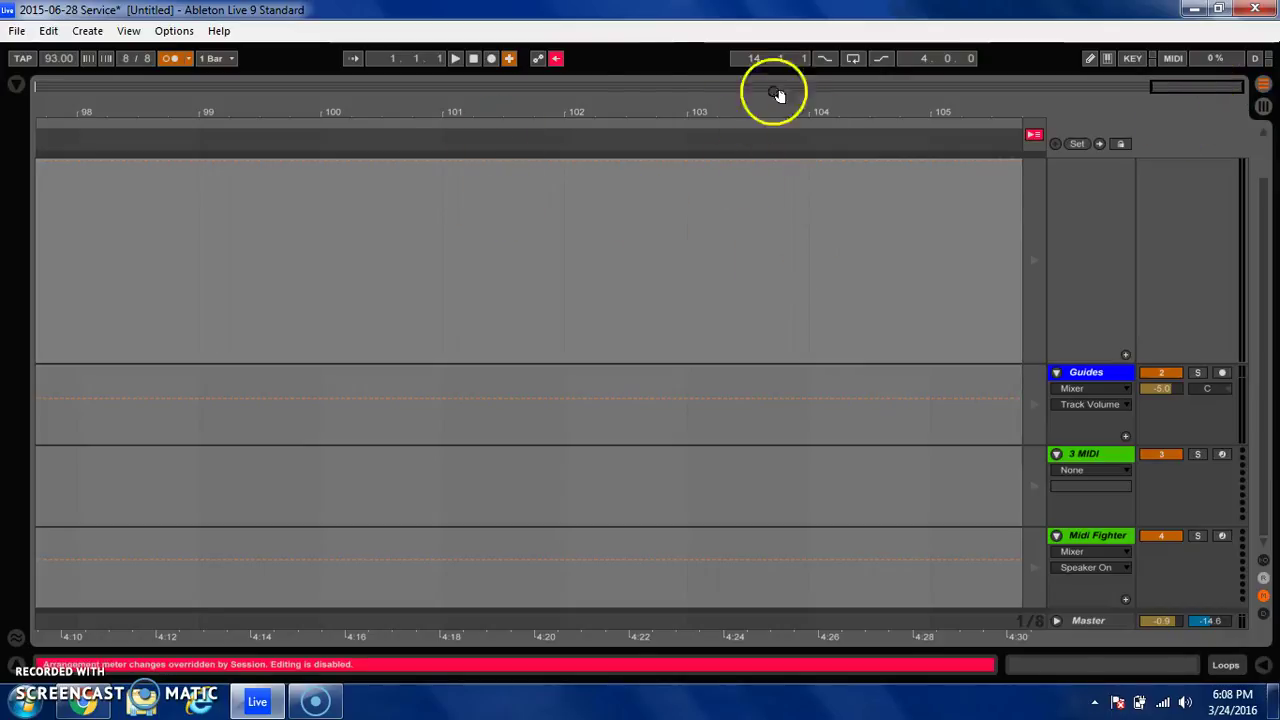
click(1264, 105)
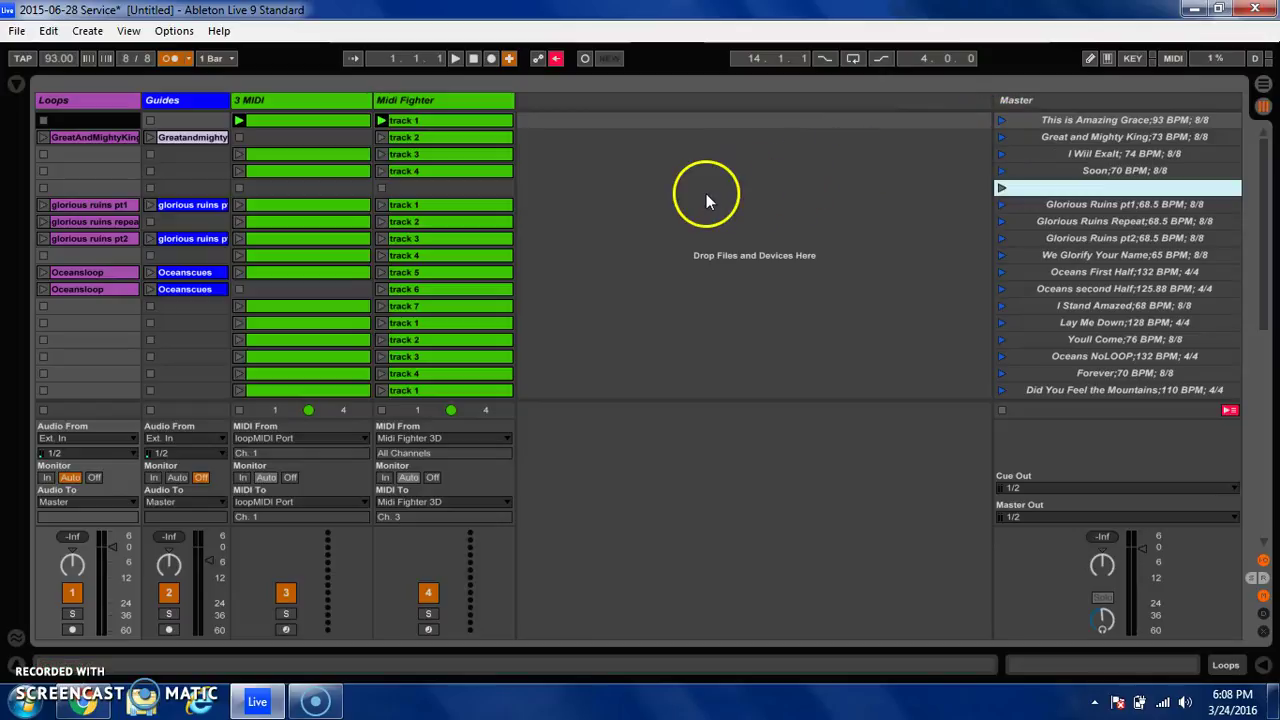
Show the MIDI mappings of the scenes and mixer controls, and leave MIDI mapping mode.
click(1175, 63)
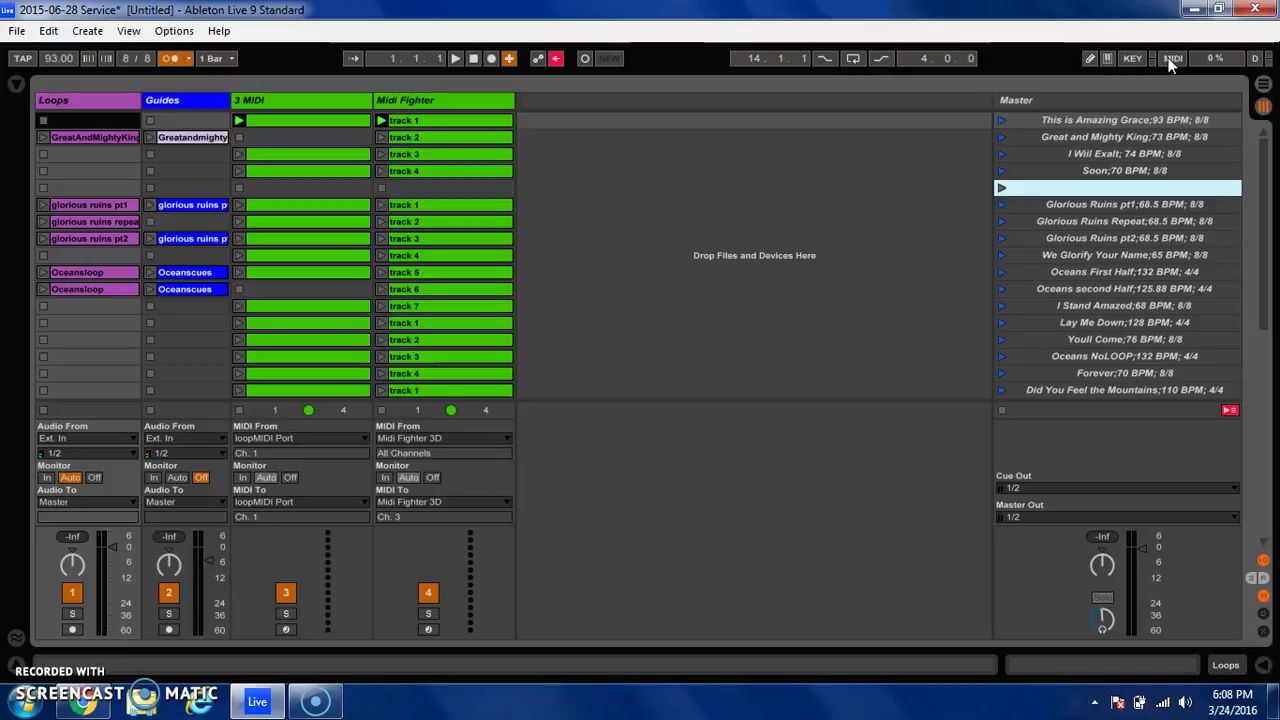
click(1172, 59)
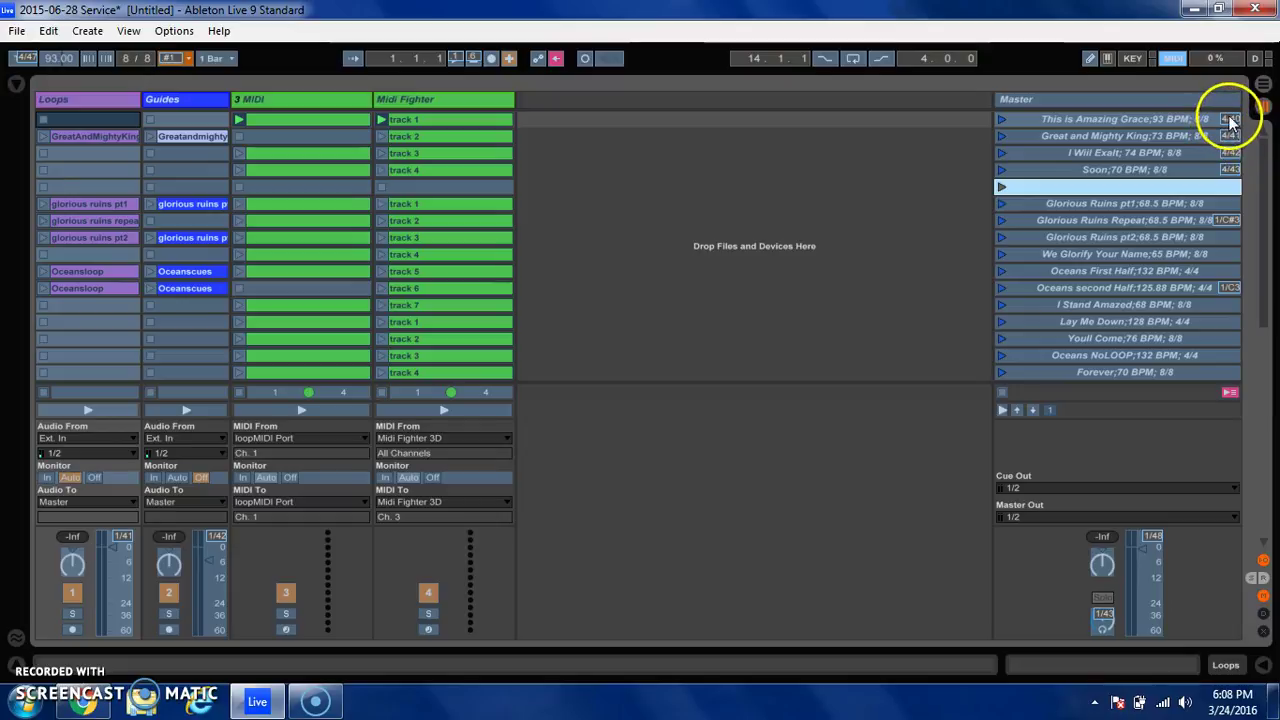
click(1173, 58)
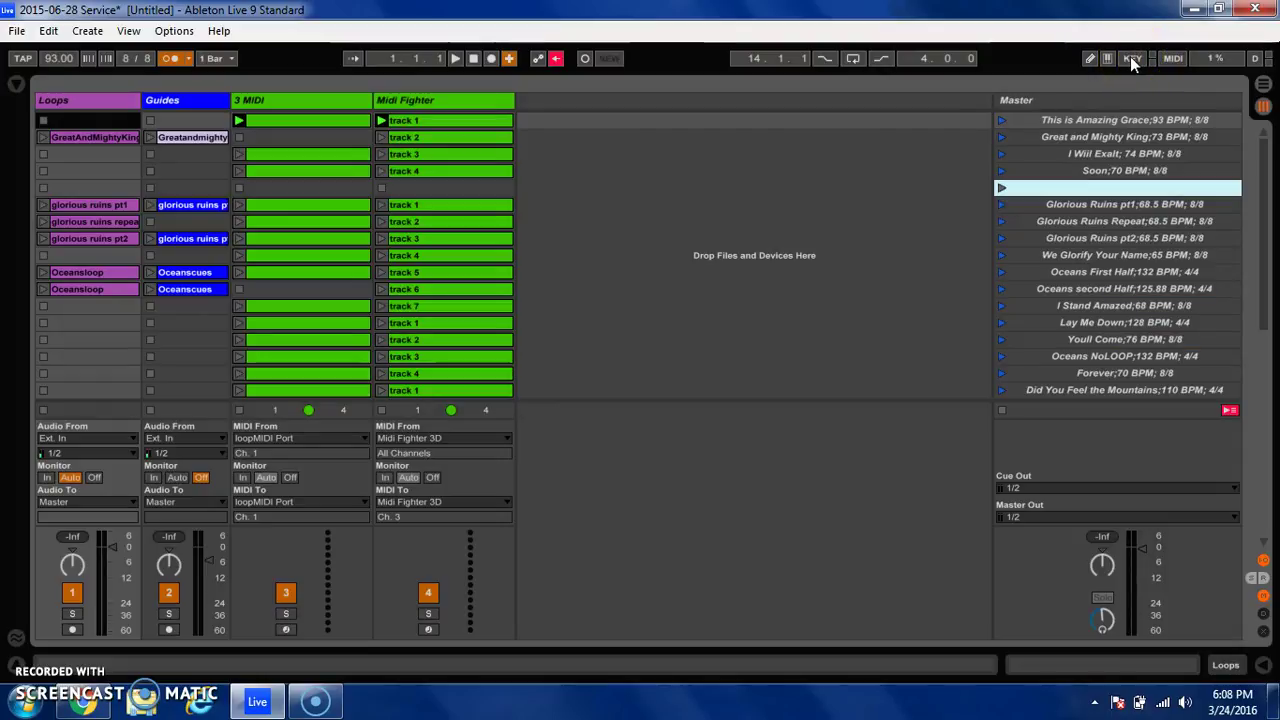
Map the computer key A to the "This is Amazing Grace" scene and launch the scene with it.
click(1130, 58)
click(1112, 120)
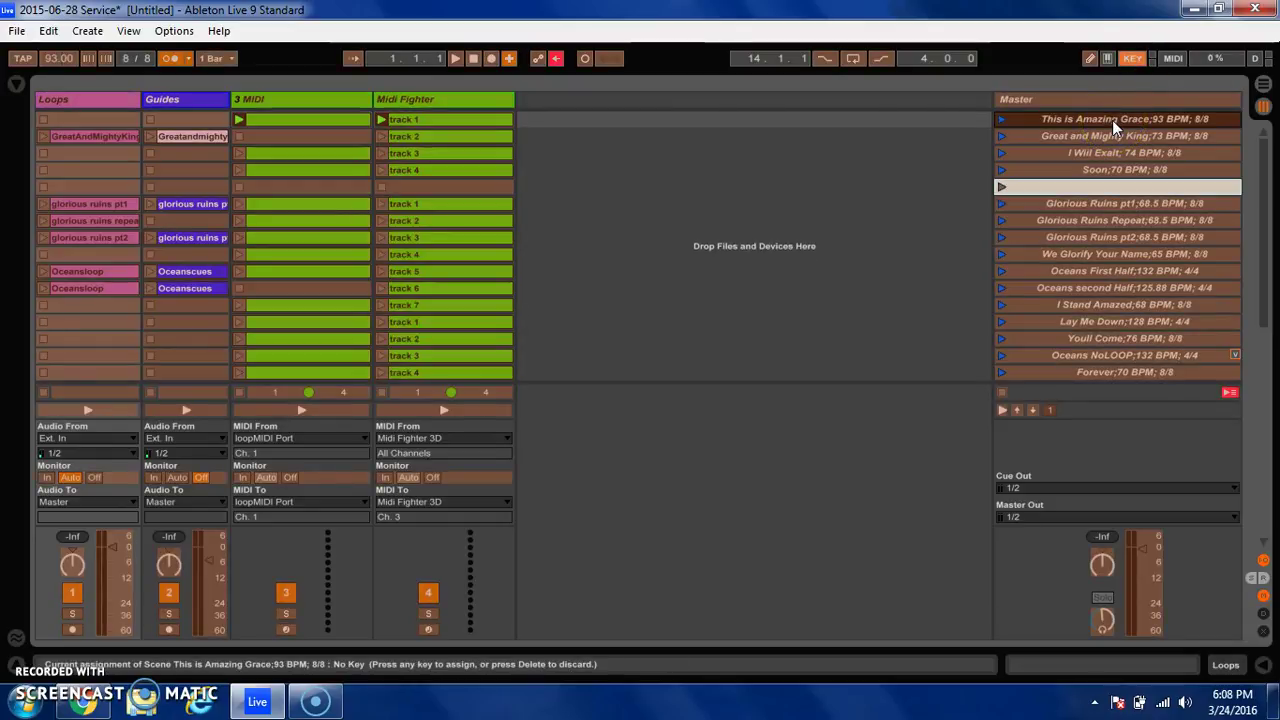
key(a)
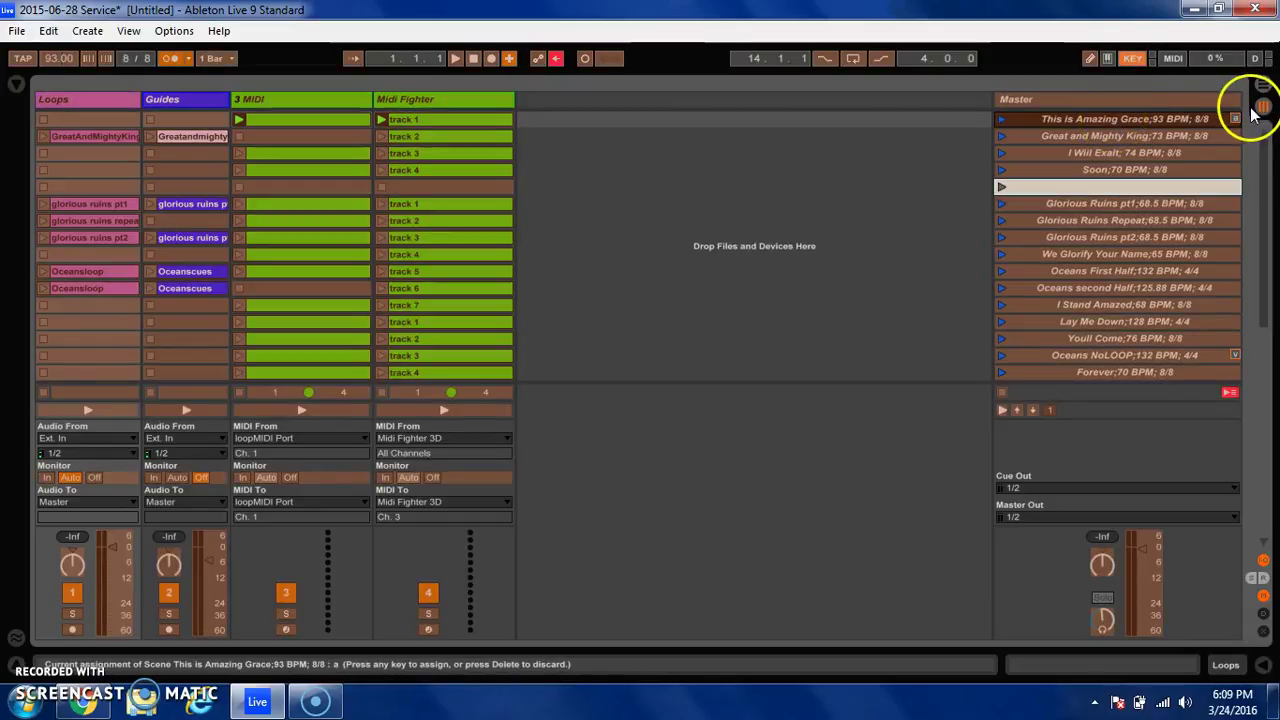
click(1137, 58)
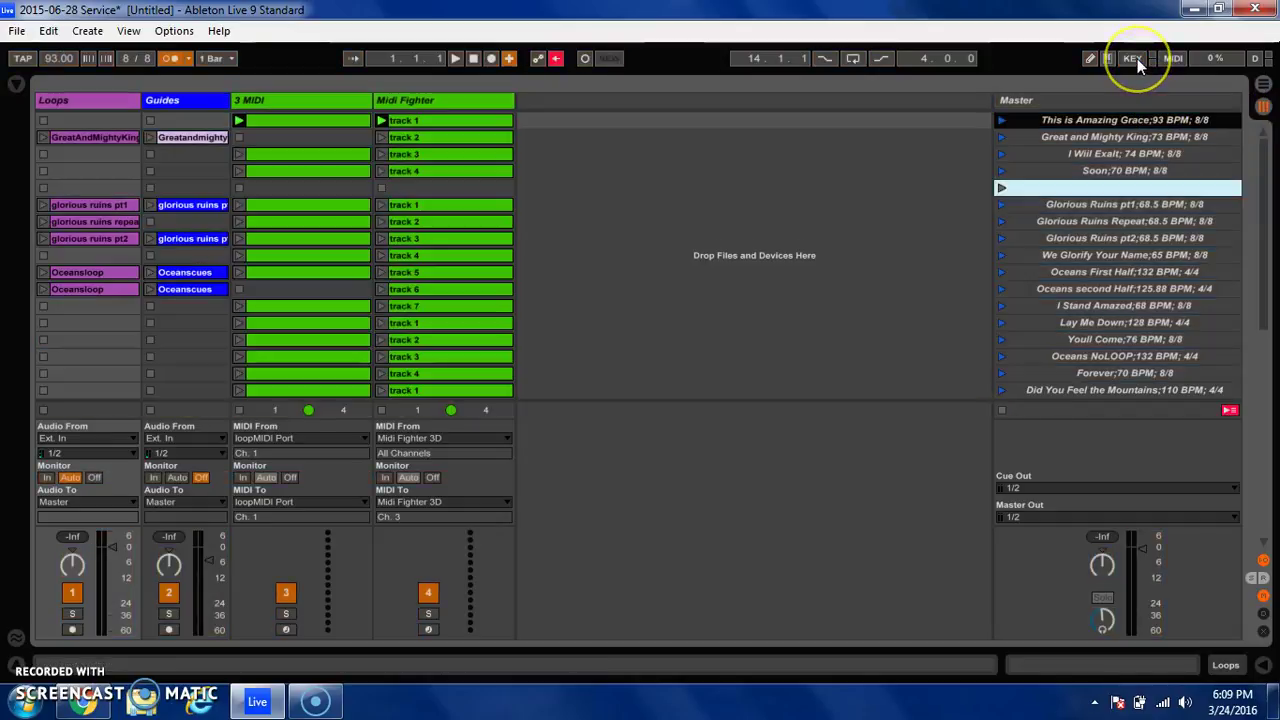
key(a)
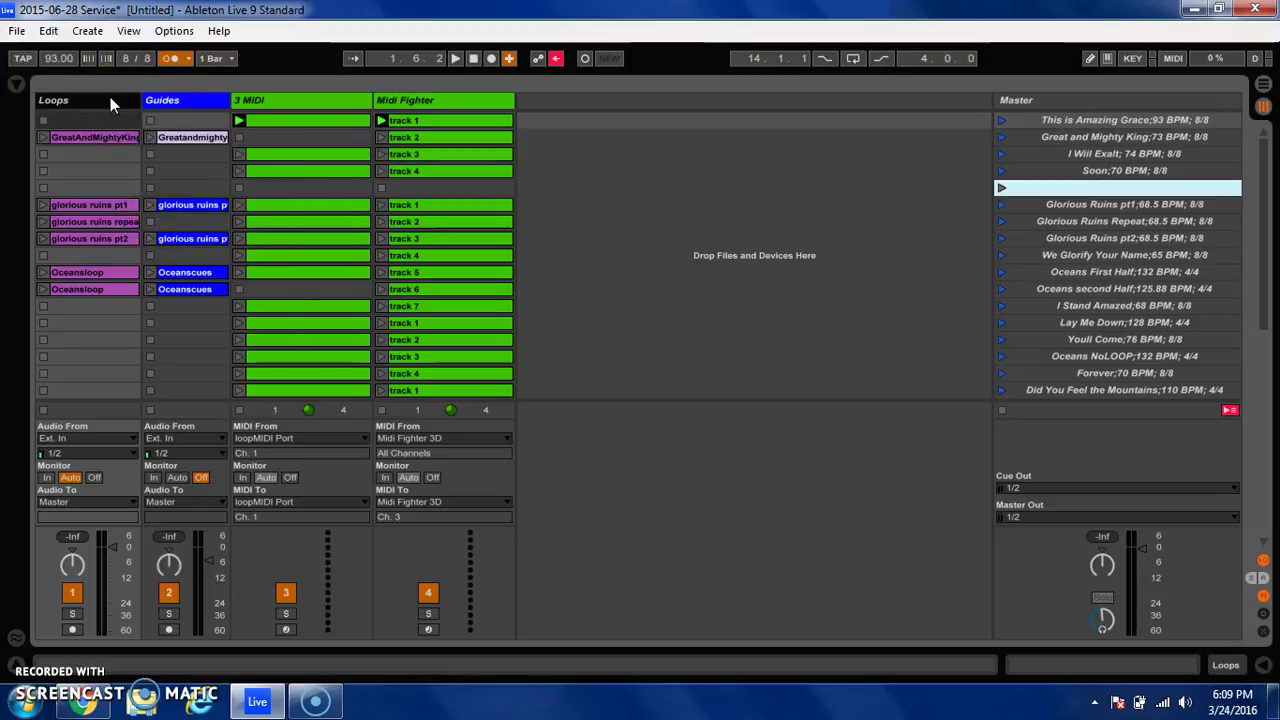
Go through the Guides, 3 MIDI, Midi Fighter and Loops tracks, selecting each in turn.
click(167, 105)
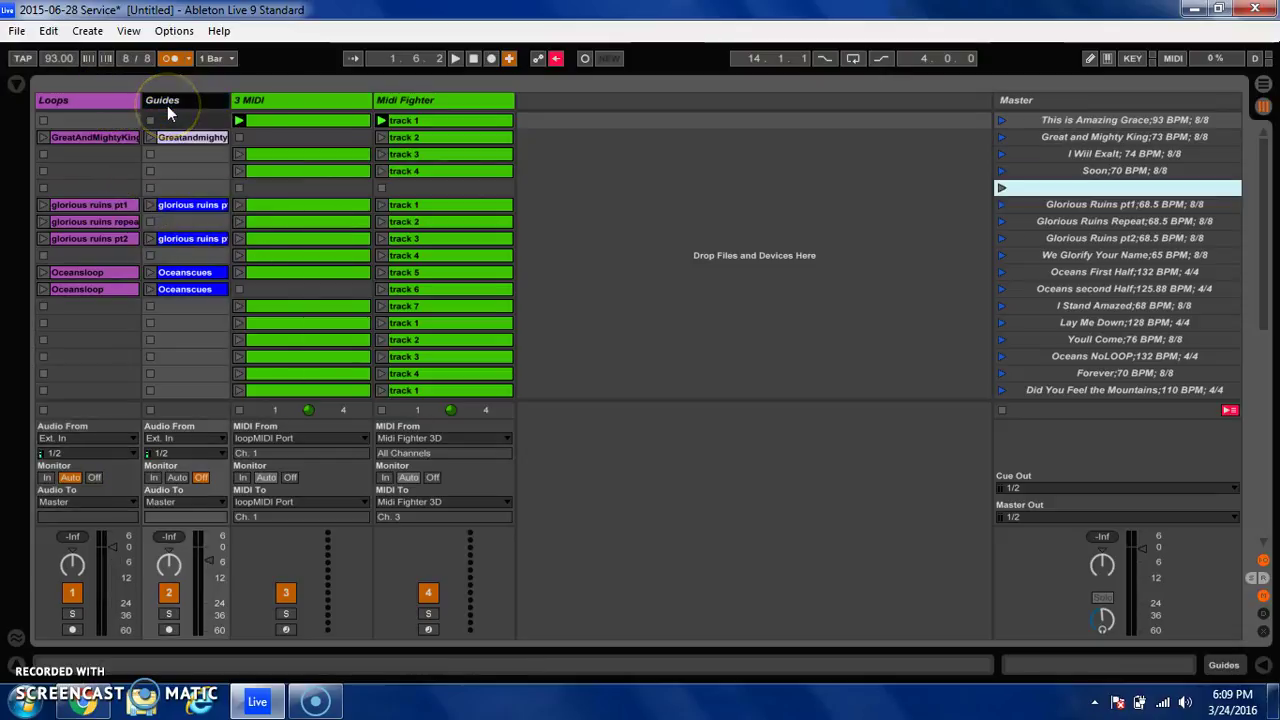
click(286, 96)
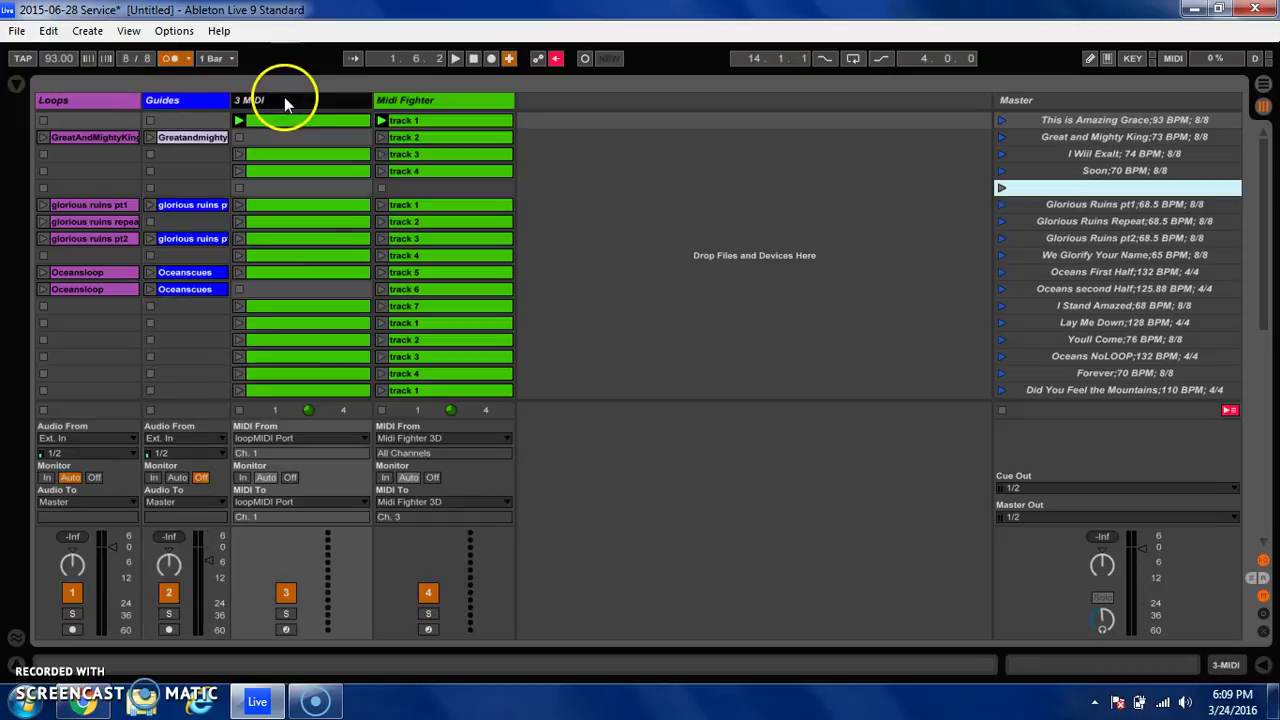
click(444, 93)
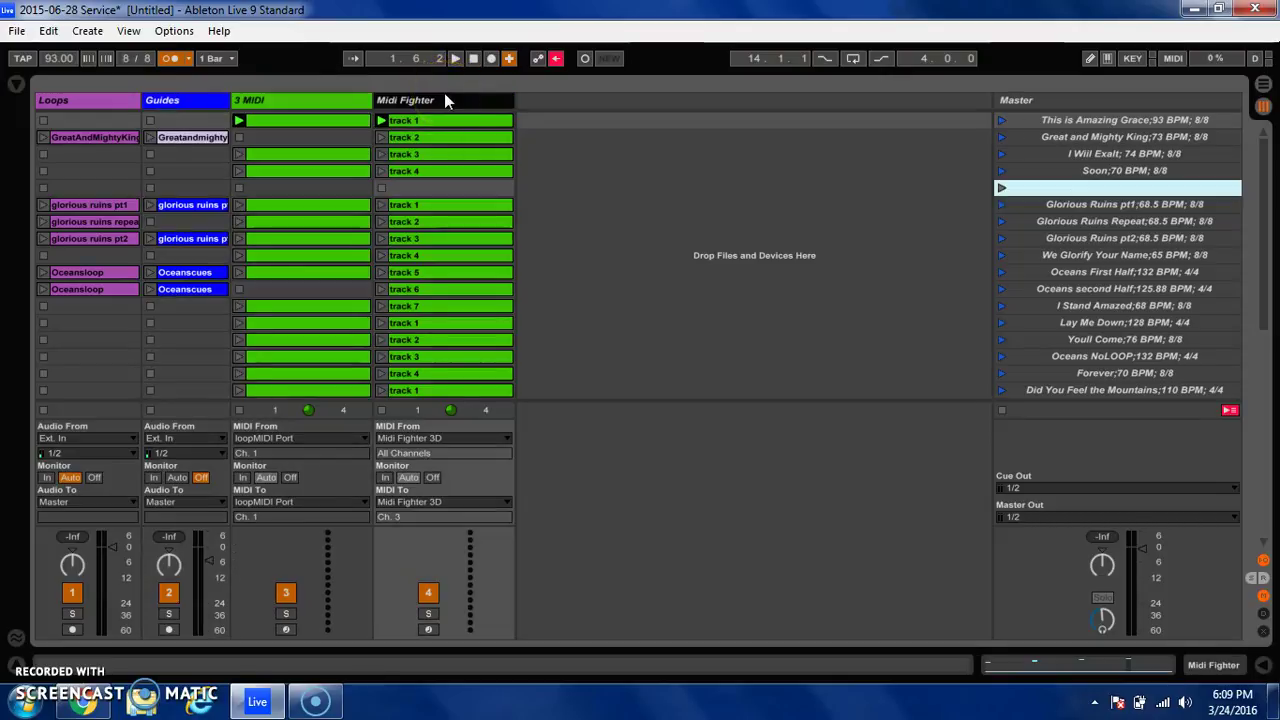
click(114, 98)
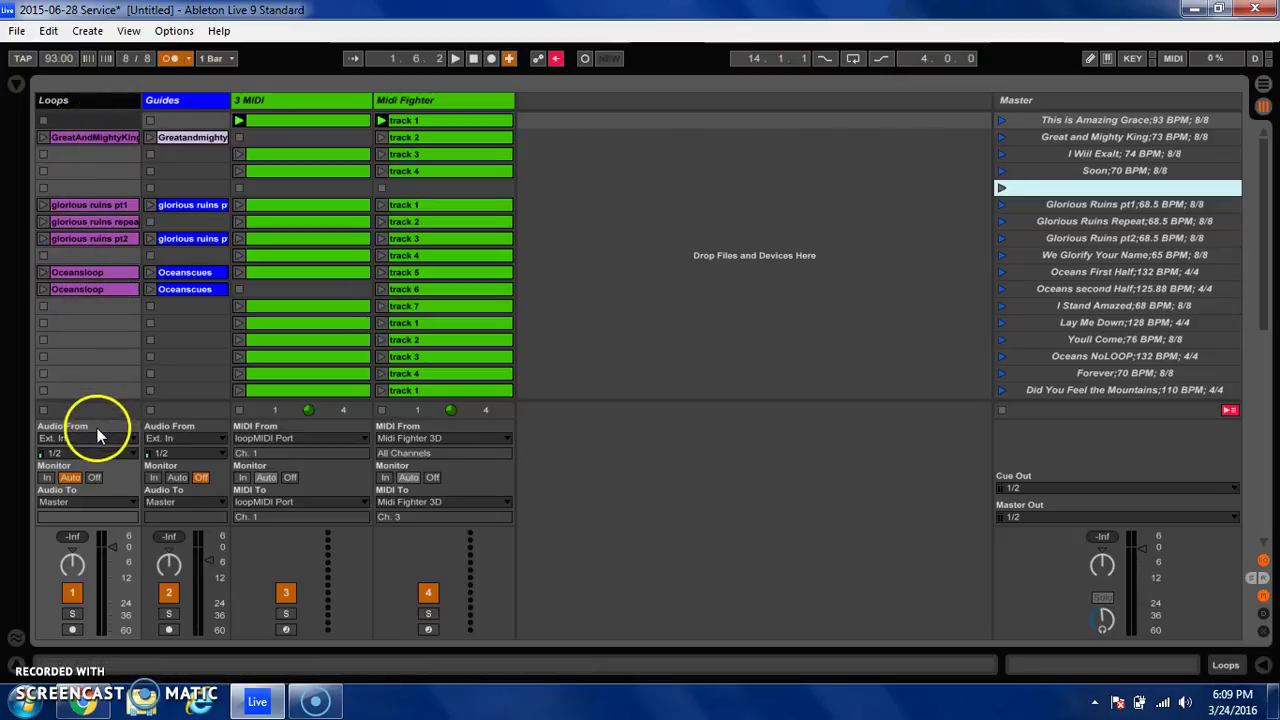
Check the audio output choices of the Loops and Guides tracks, and briefly deactivate and reactivate the Loops track.
click(102, 500)
click(102, 500)
click(72, 592)
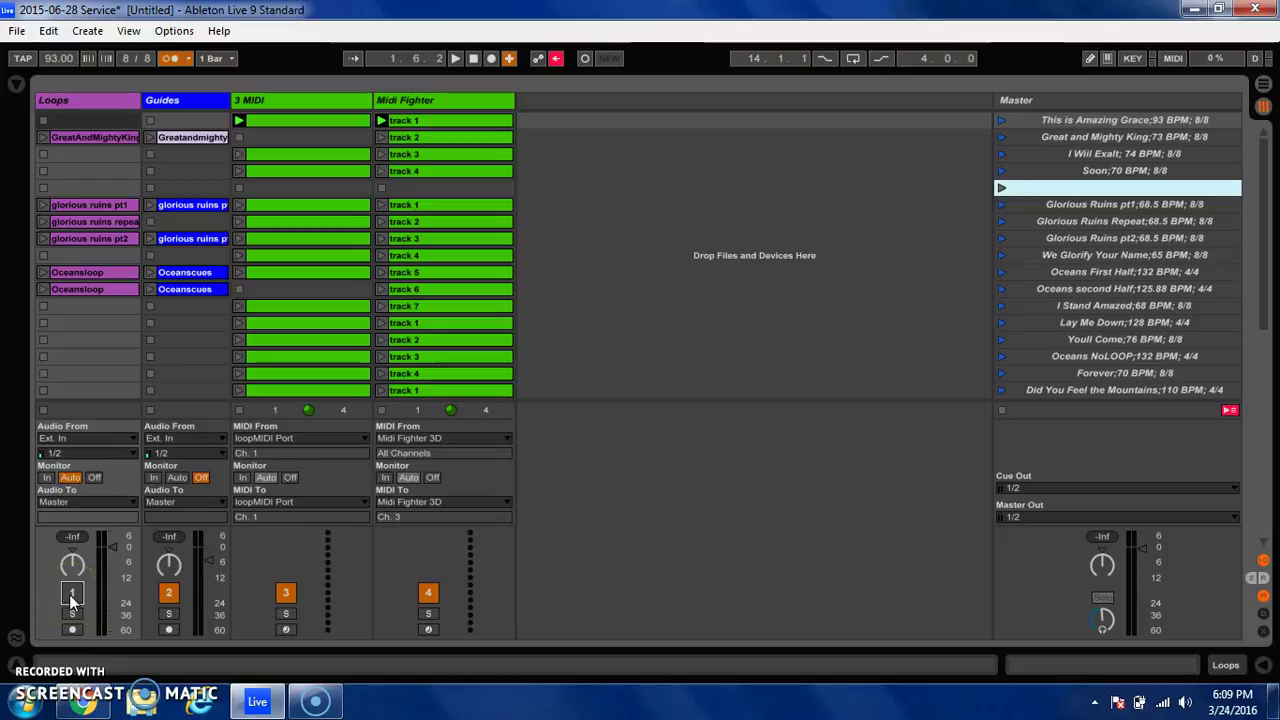
click(72, 596)
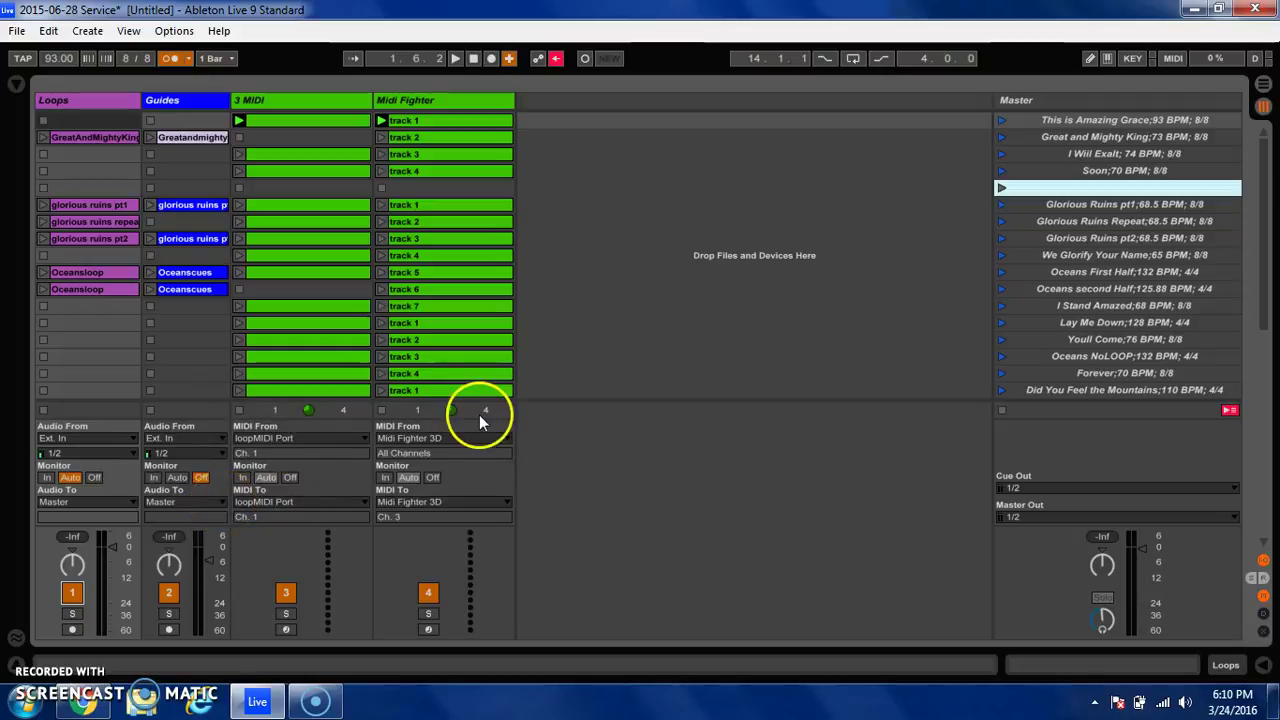
click(218, 502)
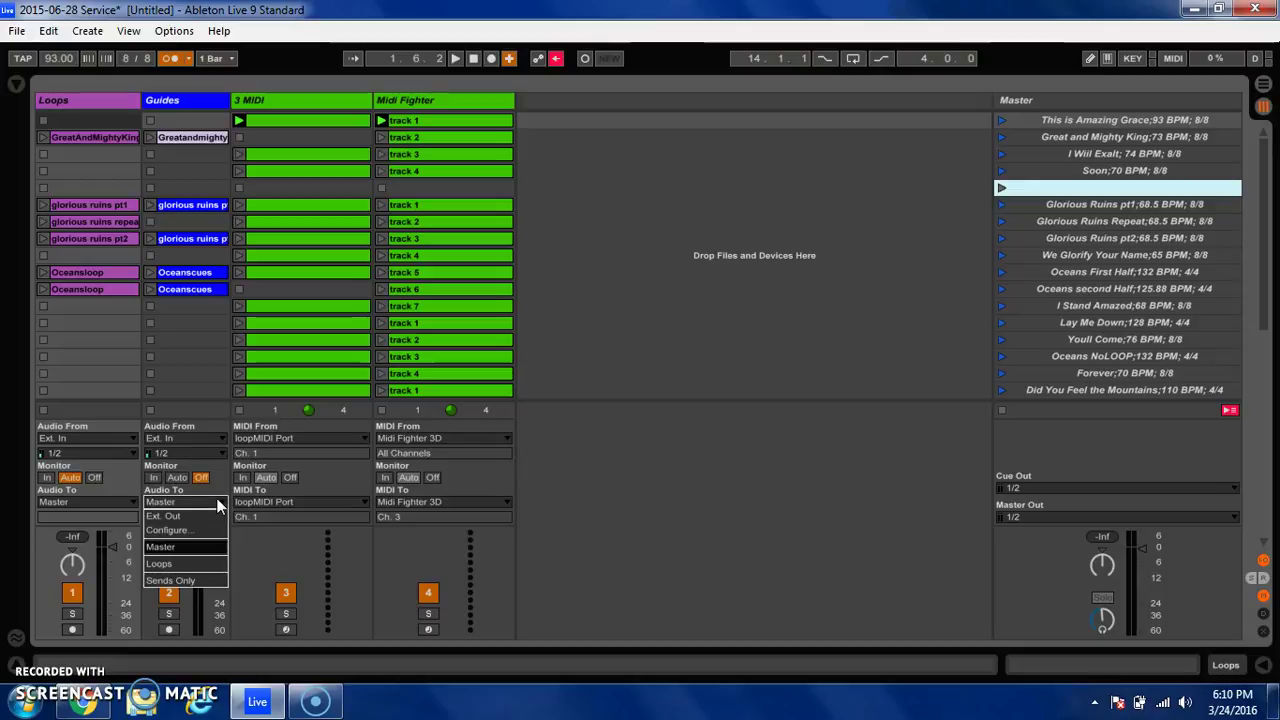
click(218, 504)
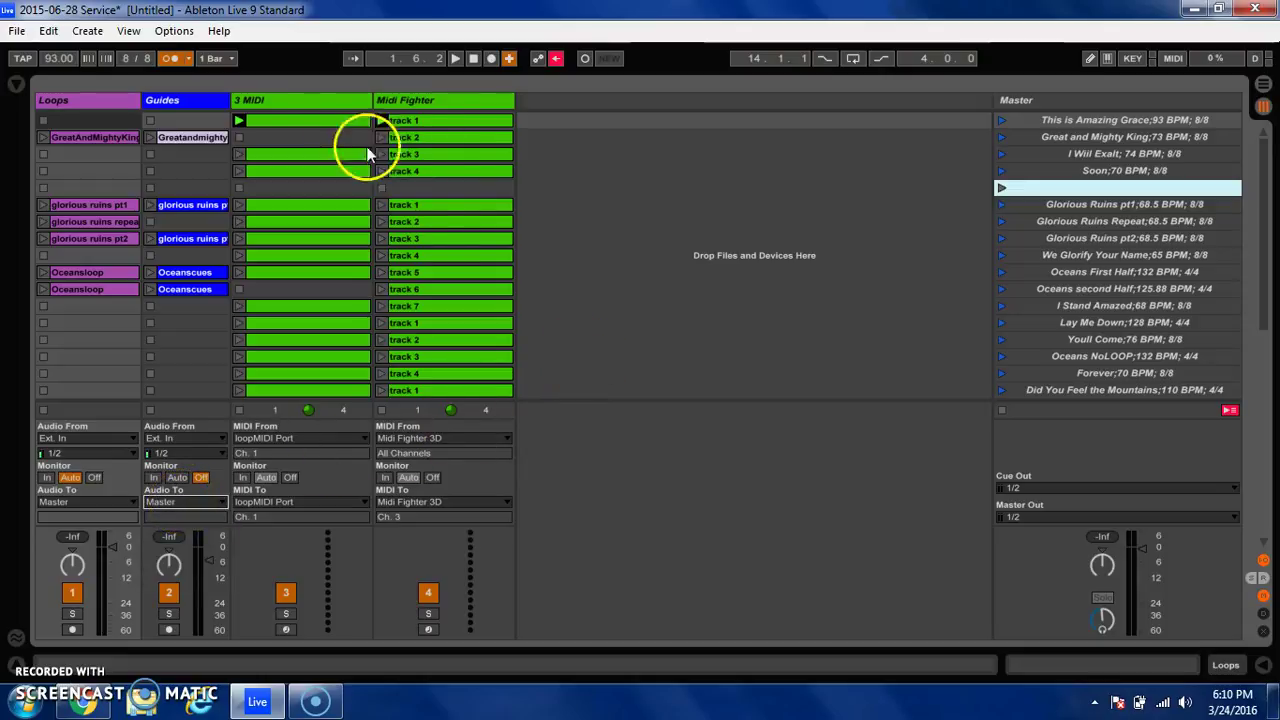
Inspect the 3 MIDI track's clip in the Oceans First Half scene and close its clip details.
click(302, 96)
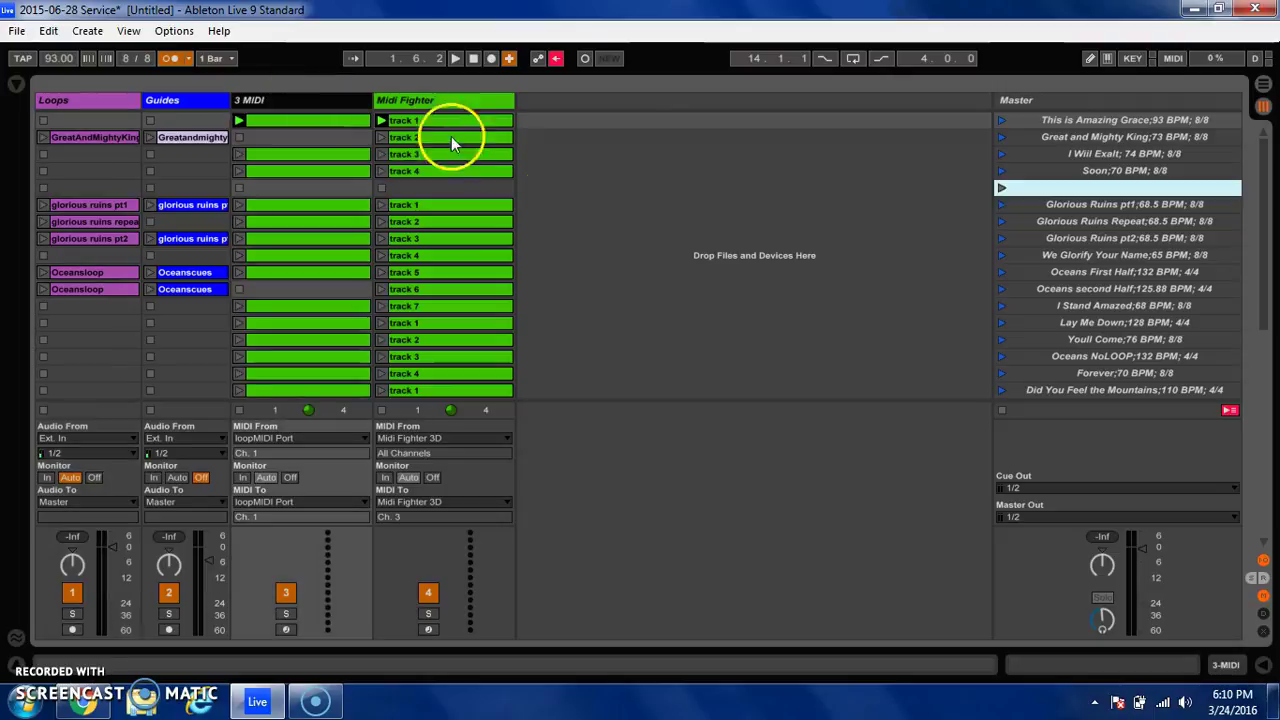
click(613, 176)
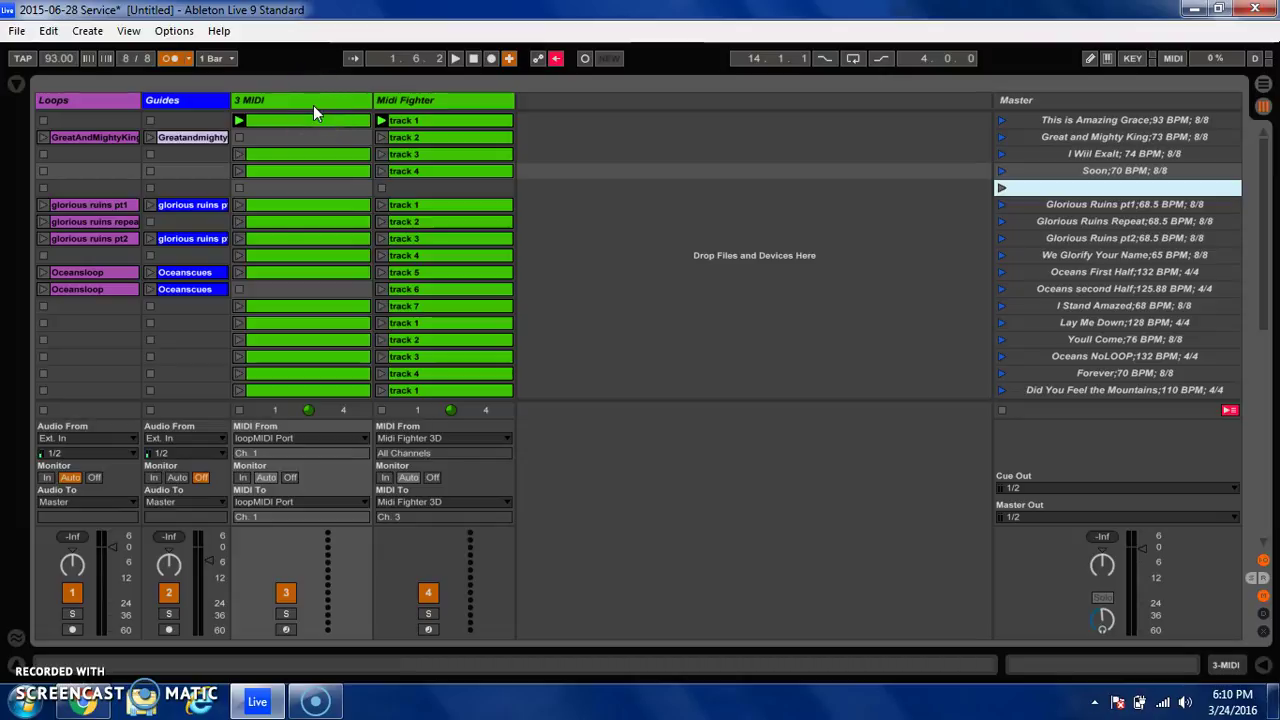
double_click(282, 268)
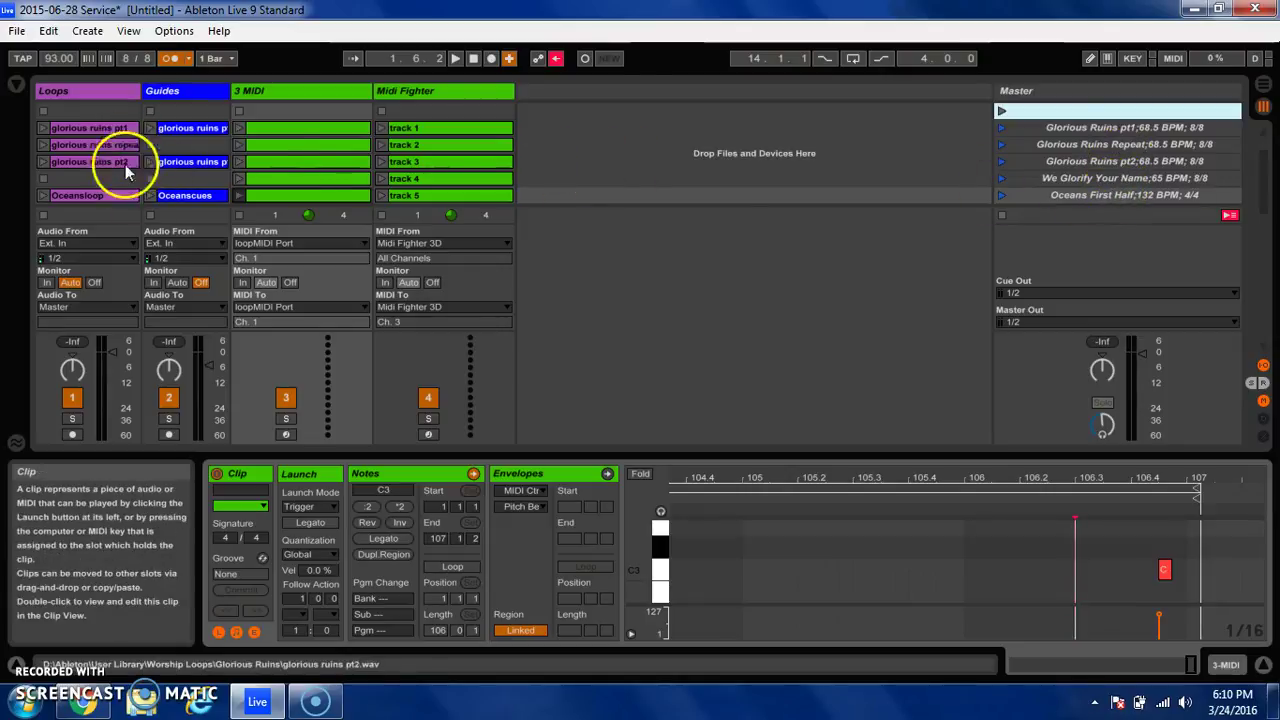
click(1263, 665)
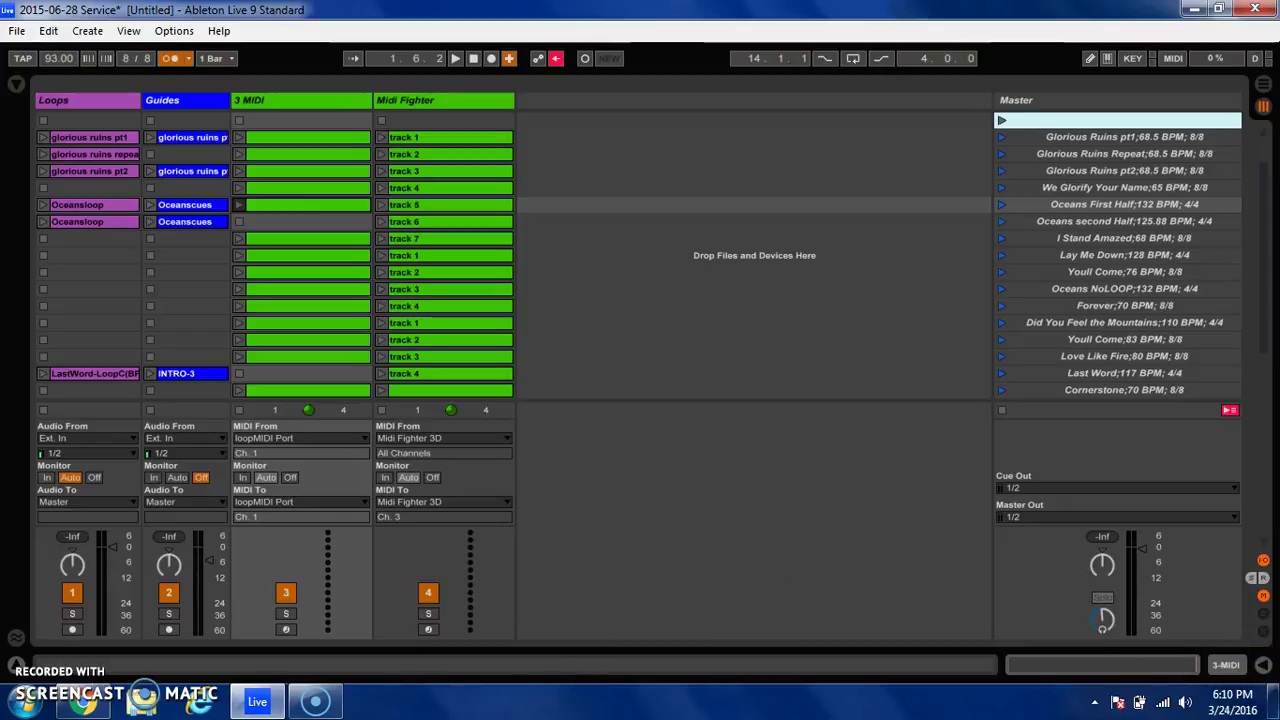
Launch loopMIDI to show its loopback MIDI ports, and return to Ableton Live.
click(22, 700)
click(82, 543)
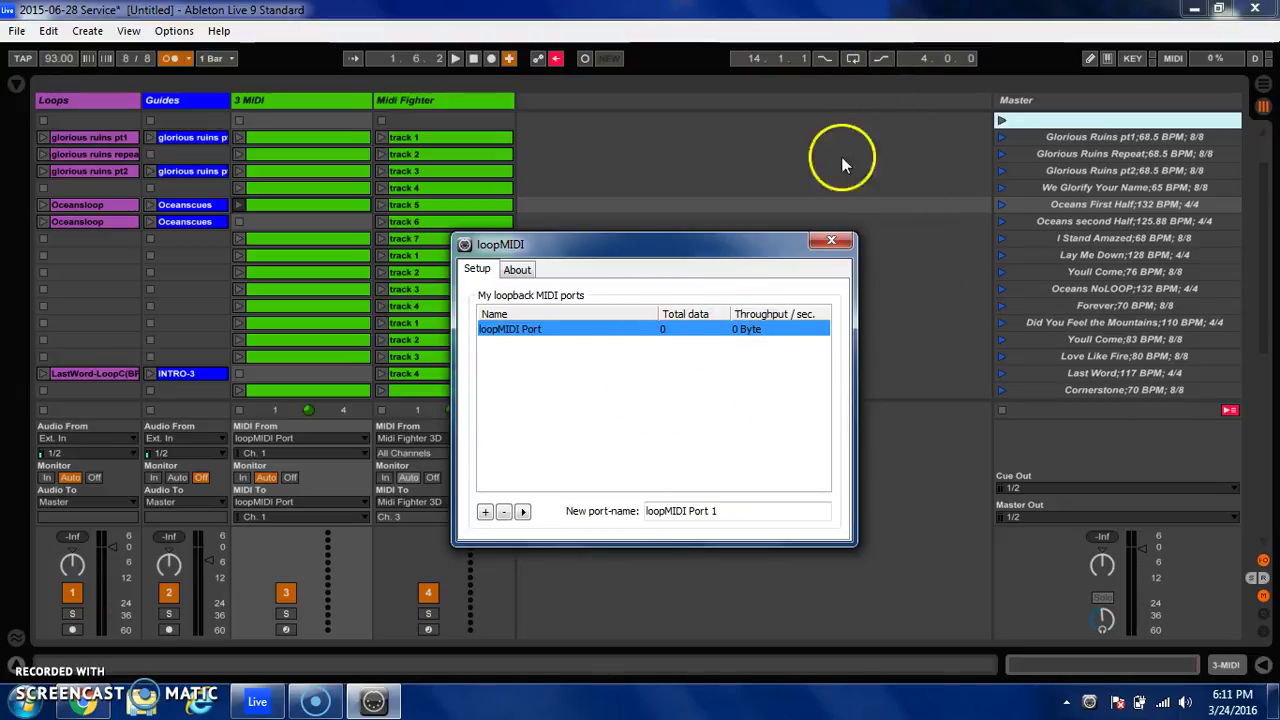
click(814, 12)
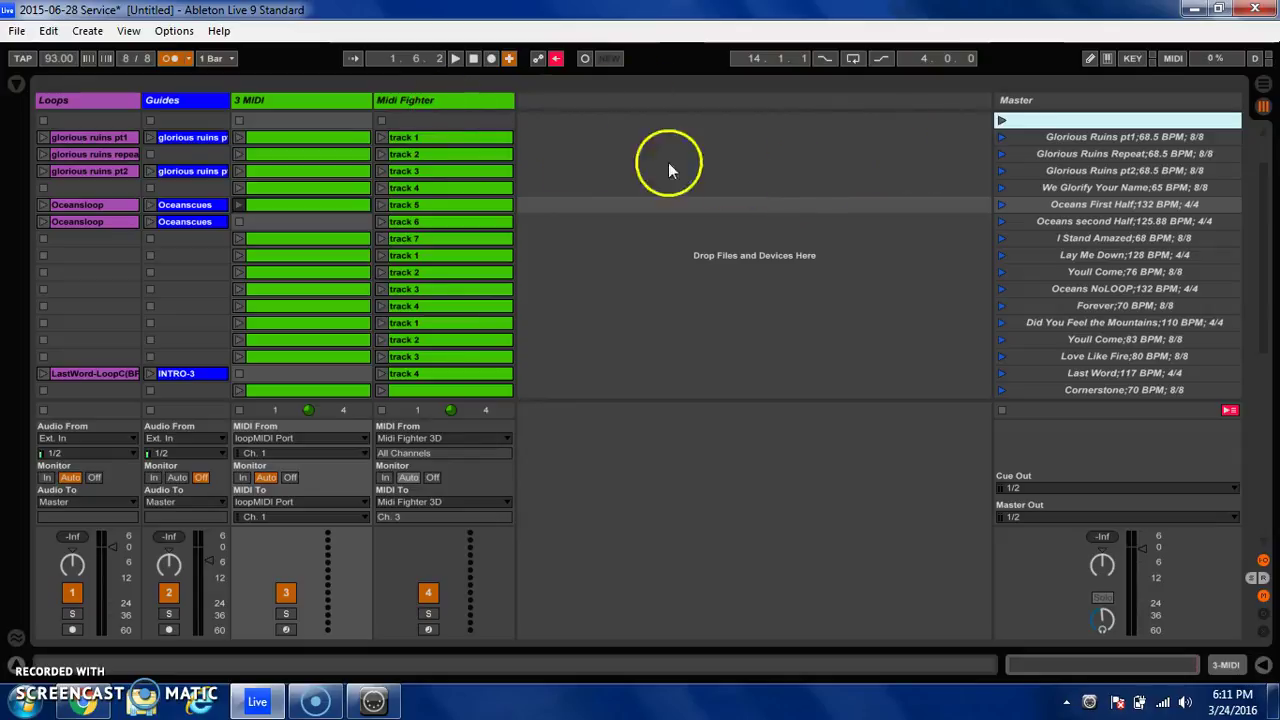
Inspect the notes of the Midi Fighter track's "track 1" clip in the Glorious Ruins pt1 scene.
click(501, 136)
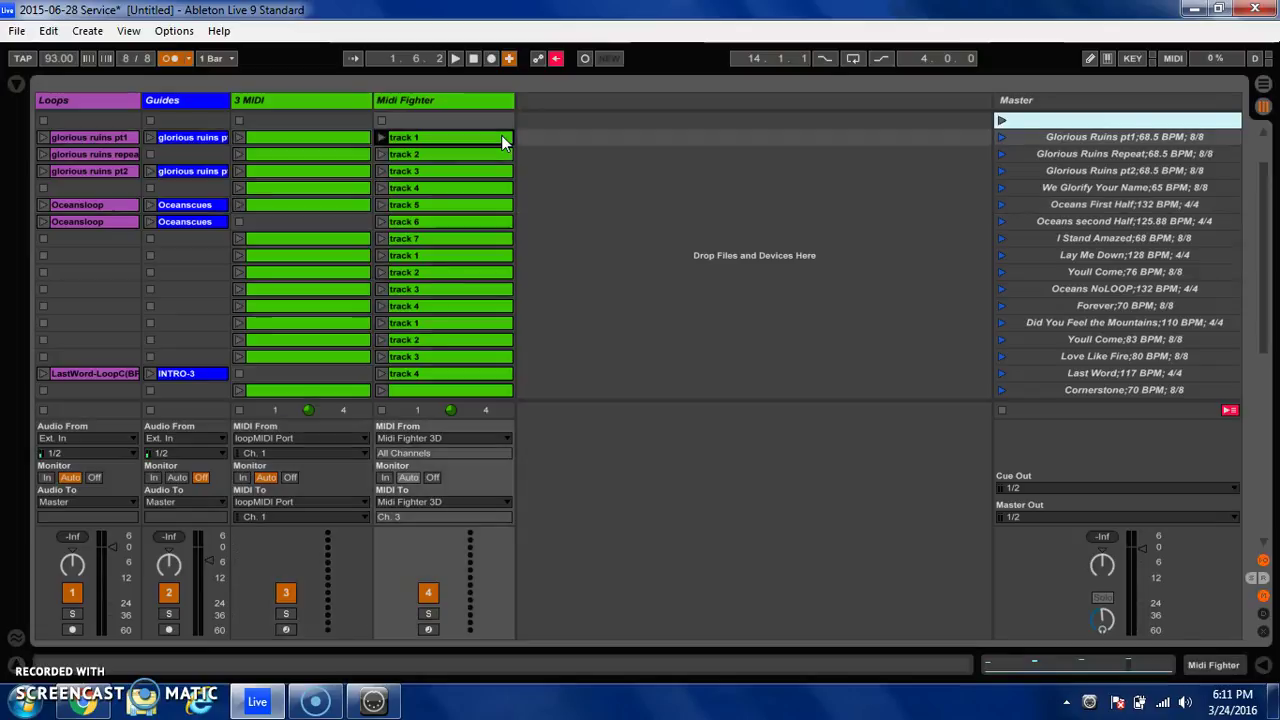
click(1104, 665)
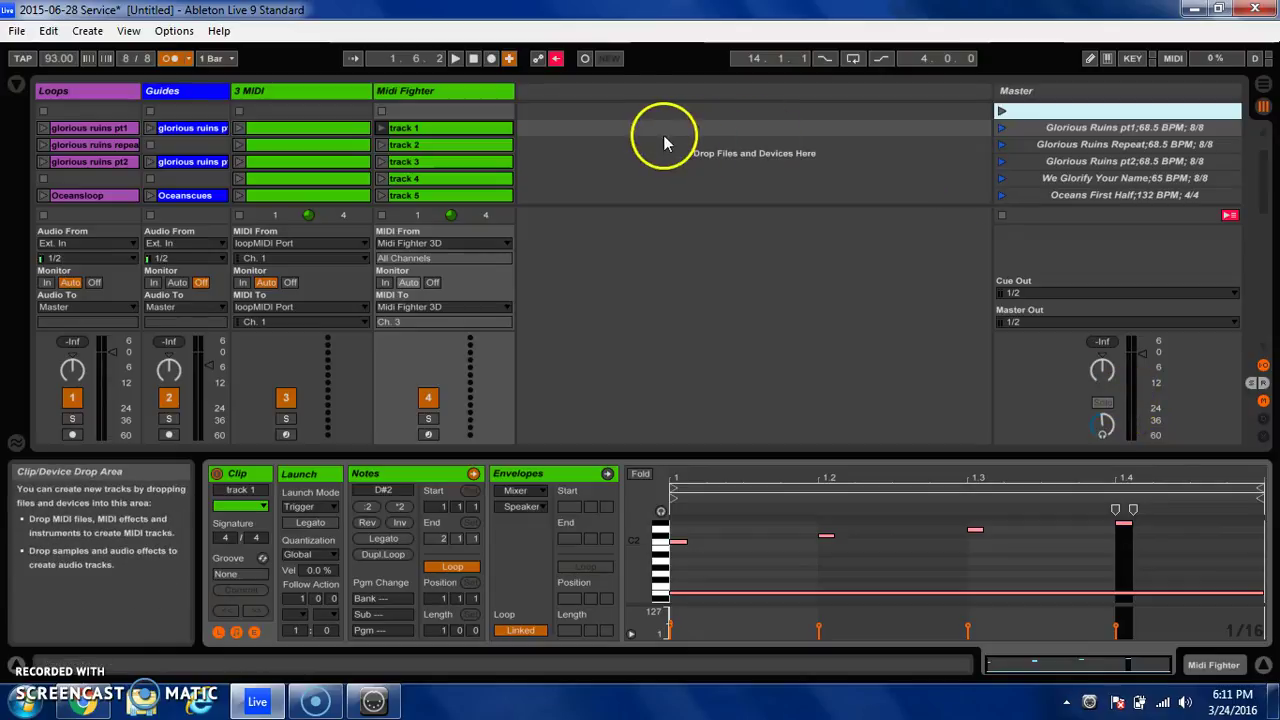
drag(1263, 182, 1252, 137)
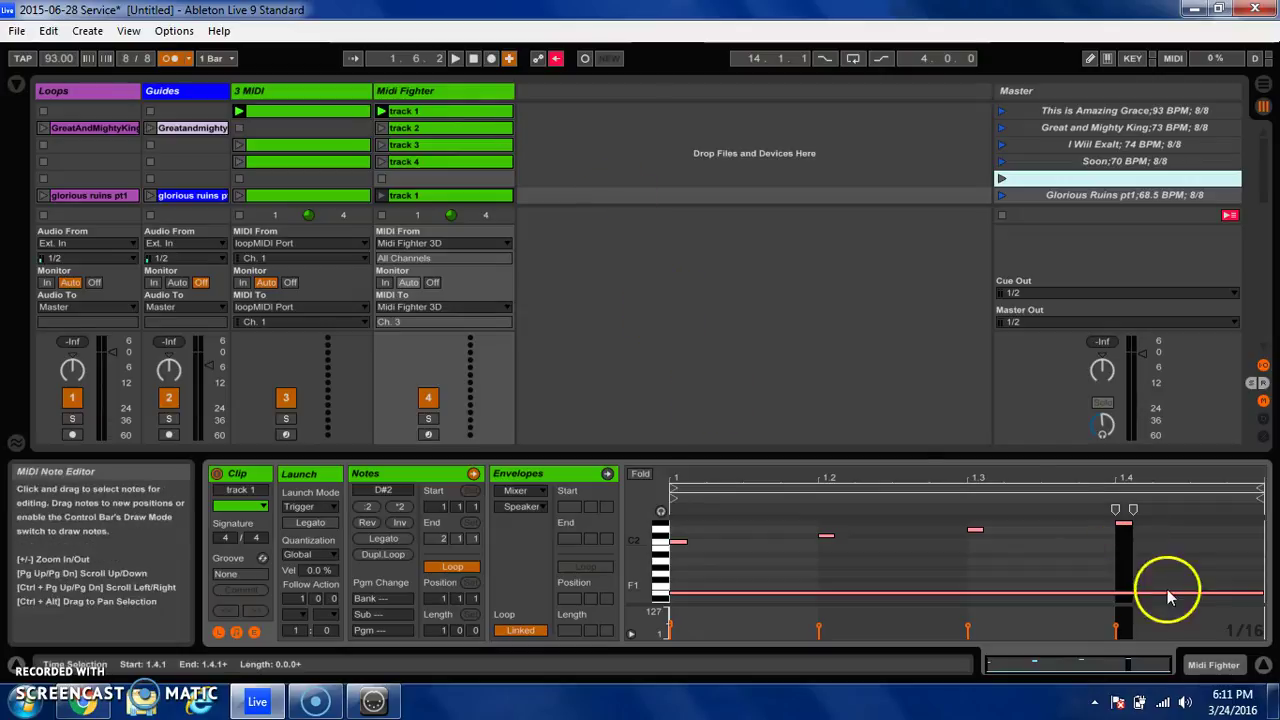
Close the clip details and look through the full list of Master scenes, returning to the first song.
click(1266, 666)
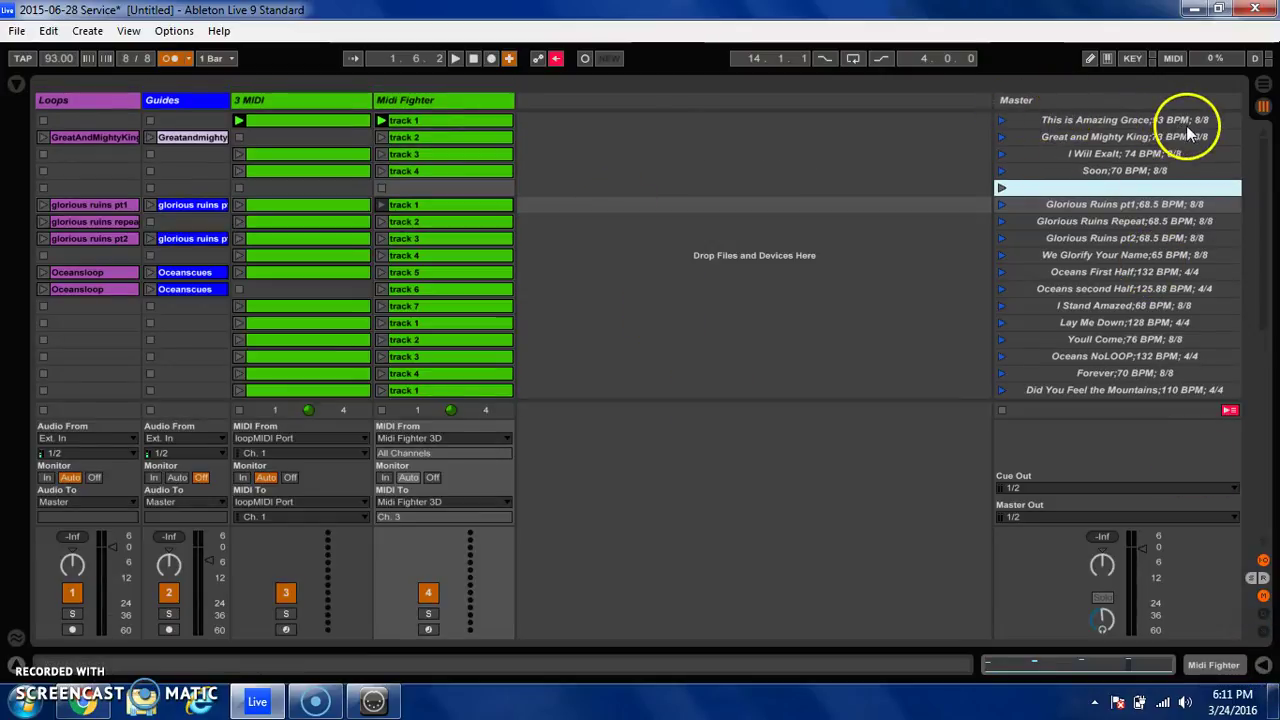
click(1130, 155)
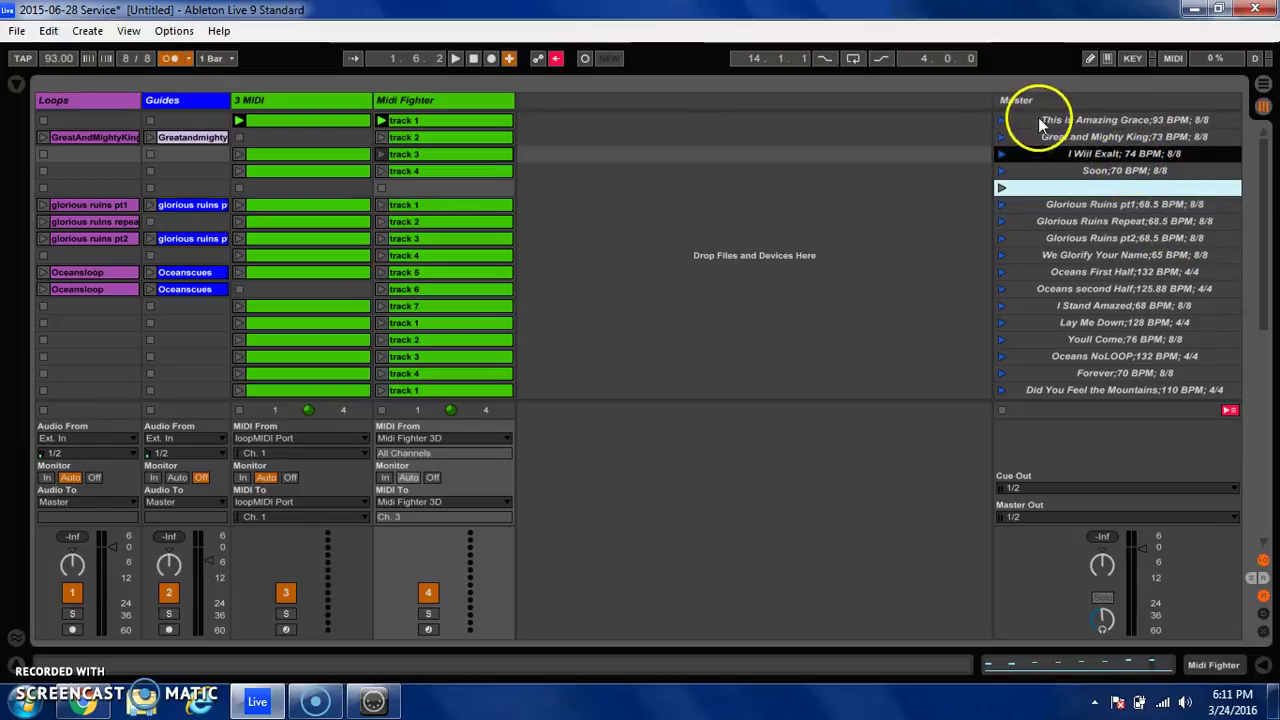
scroll(1266, 183, down, 1)
drag(1266, 183, 1257, 373)
drag(1117, 288, 1155, 245)
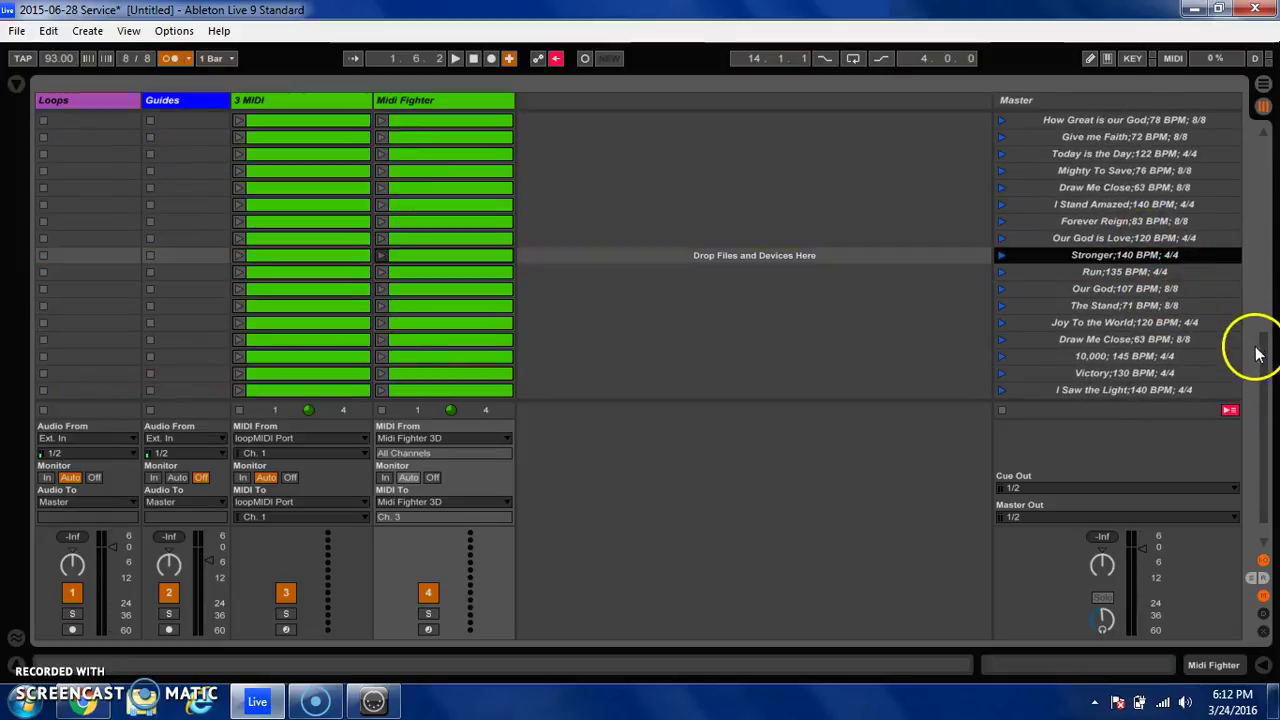
drag(1257, 363, 1259, 143)
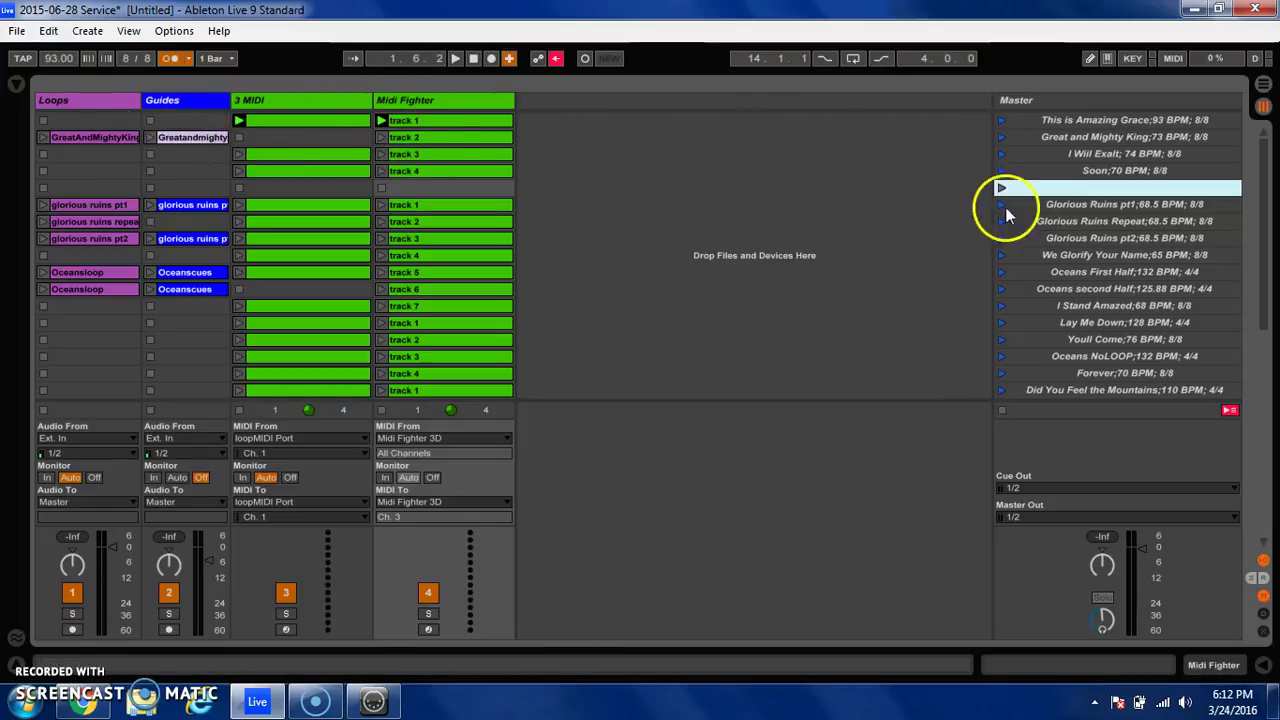
Play the Great and Mighty King scene, relaunch its Loops clip, and stop playback.
click(998, 136)
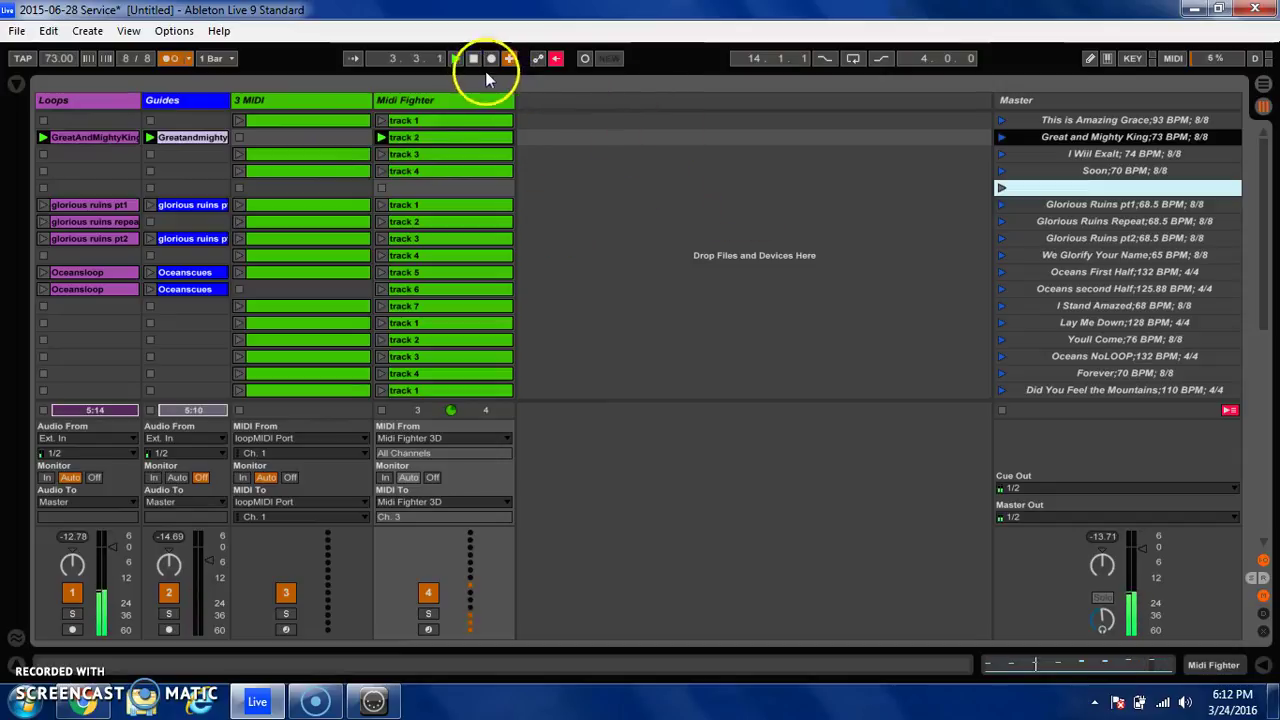
click(43, 140)
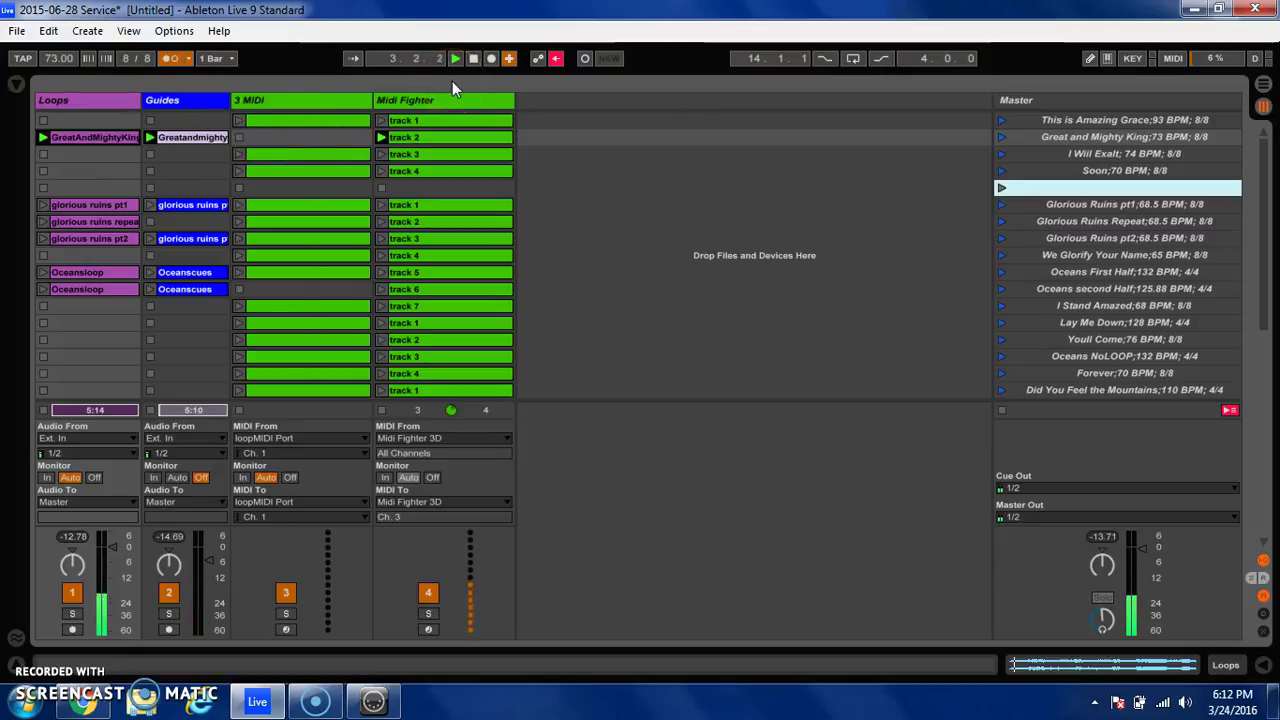
click(474, 58)
click(474, 58)
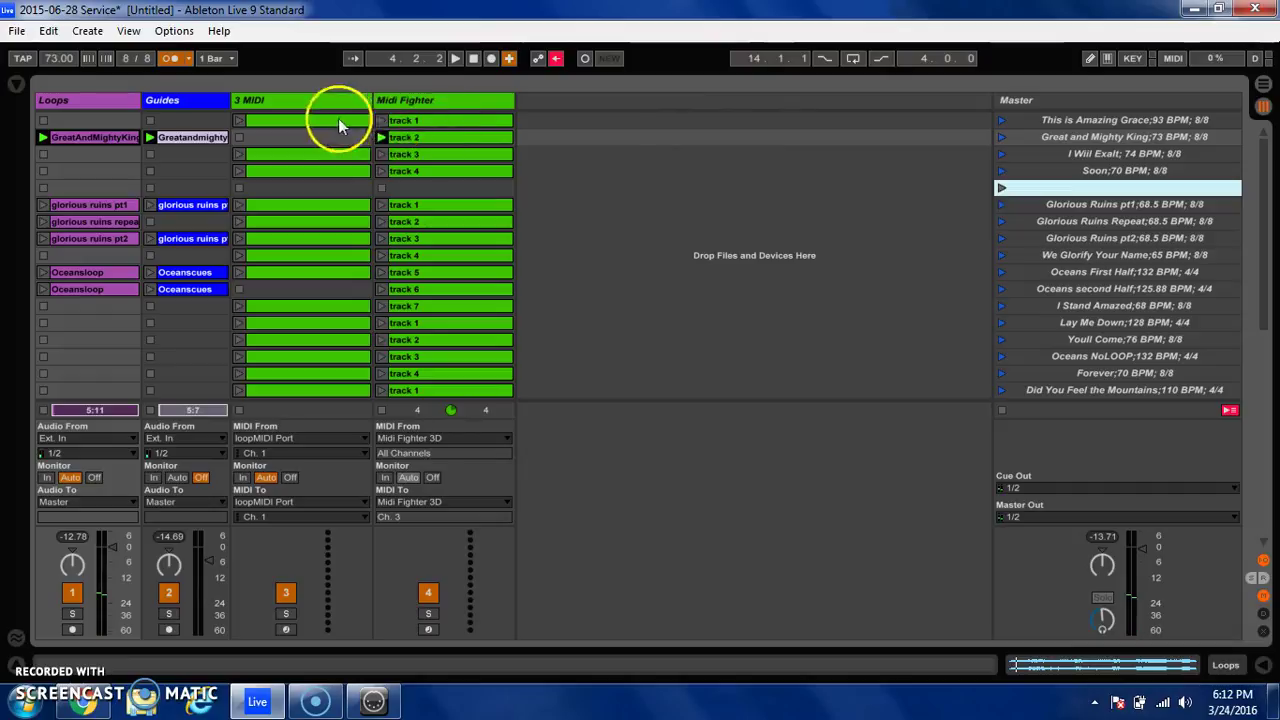
Launch the This is Amazing Grace scene, and trigger the GreatAndMightyKing clip on the Loops track.
click(1002, 120)
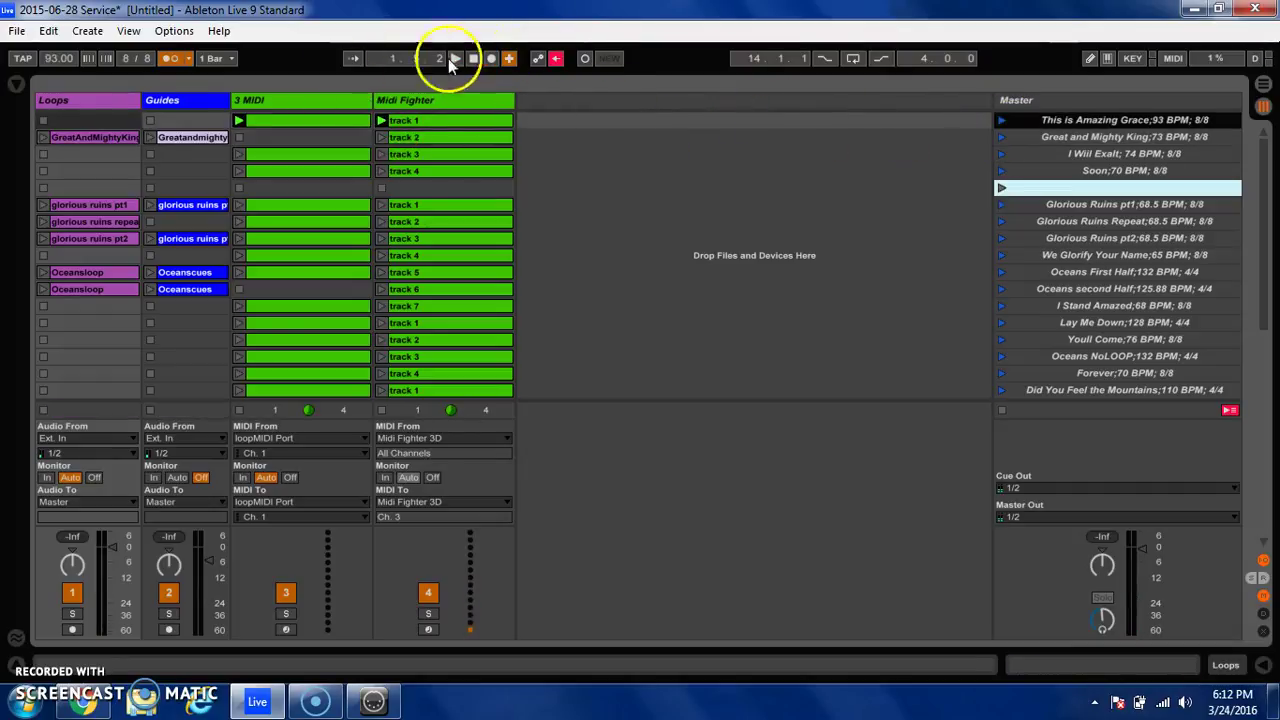
click(44, 137)
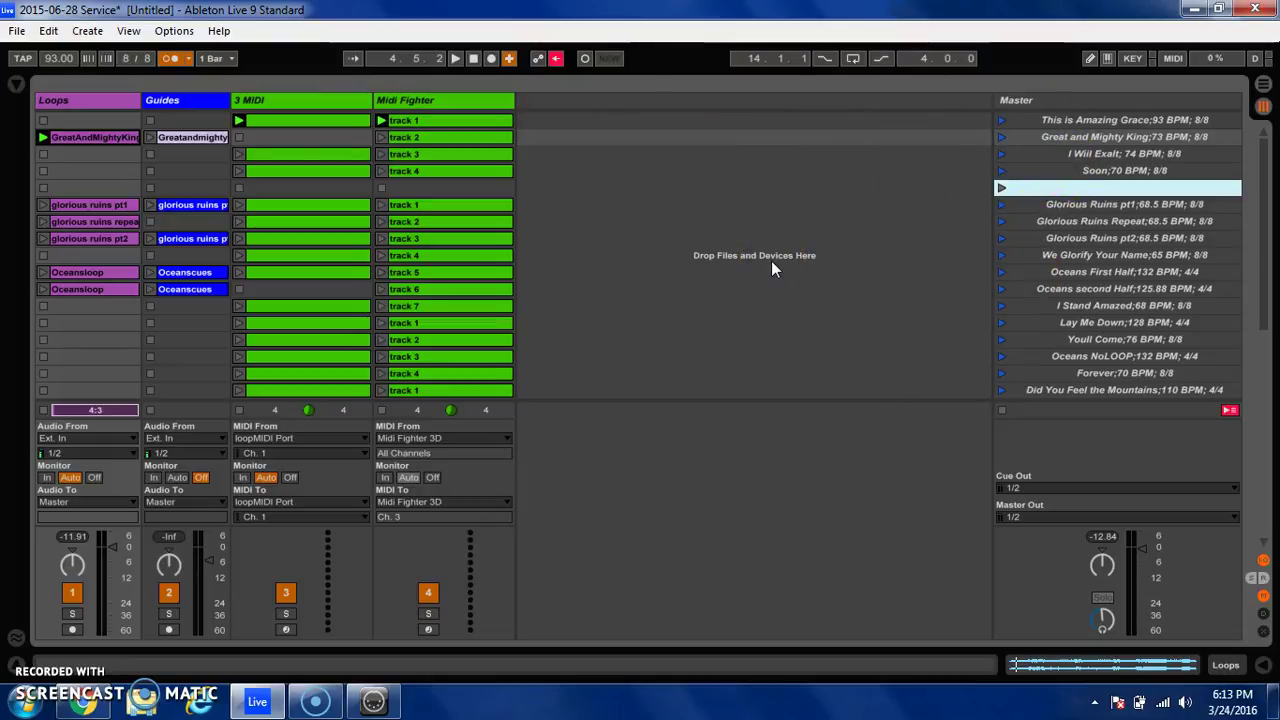
Check the Master track's Cue Out choices and its preview volume control.
click(1135, 460)
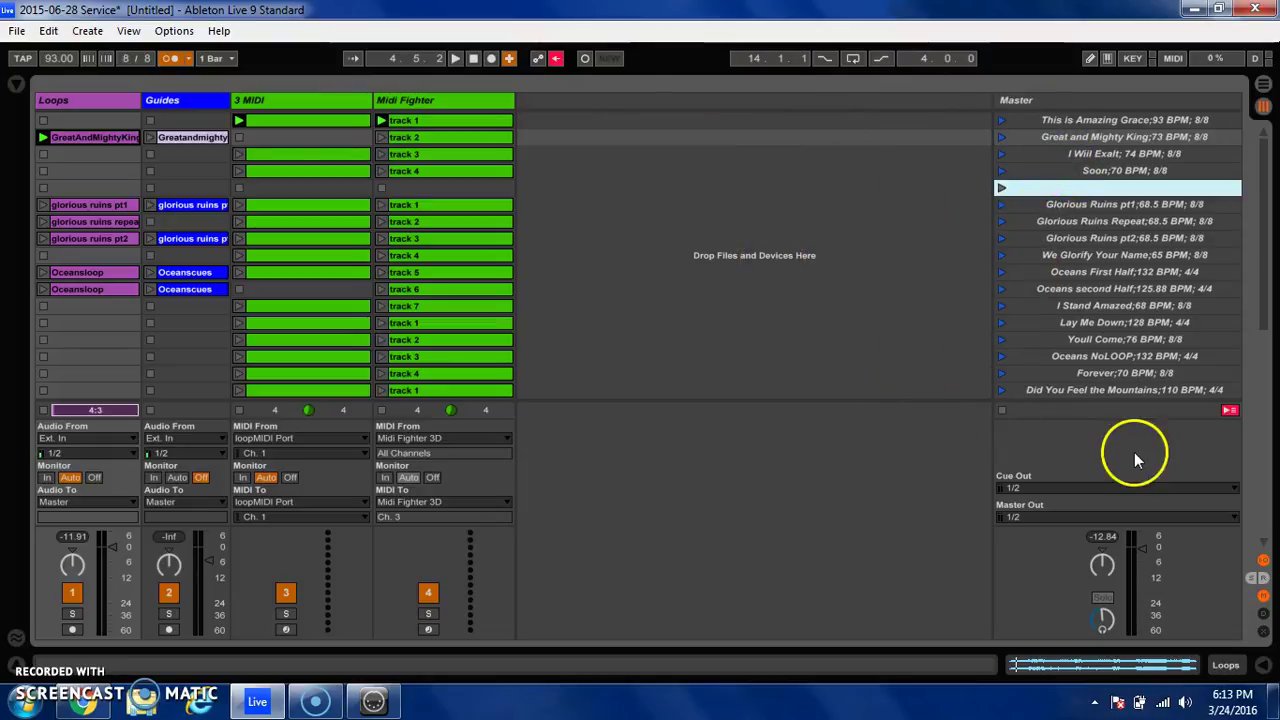
click(1181, 489)
click(1181, 489)
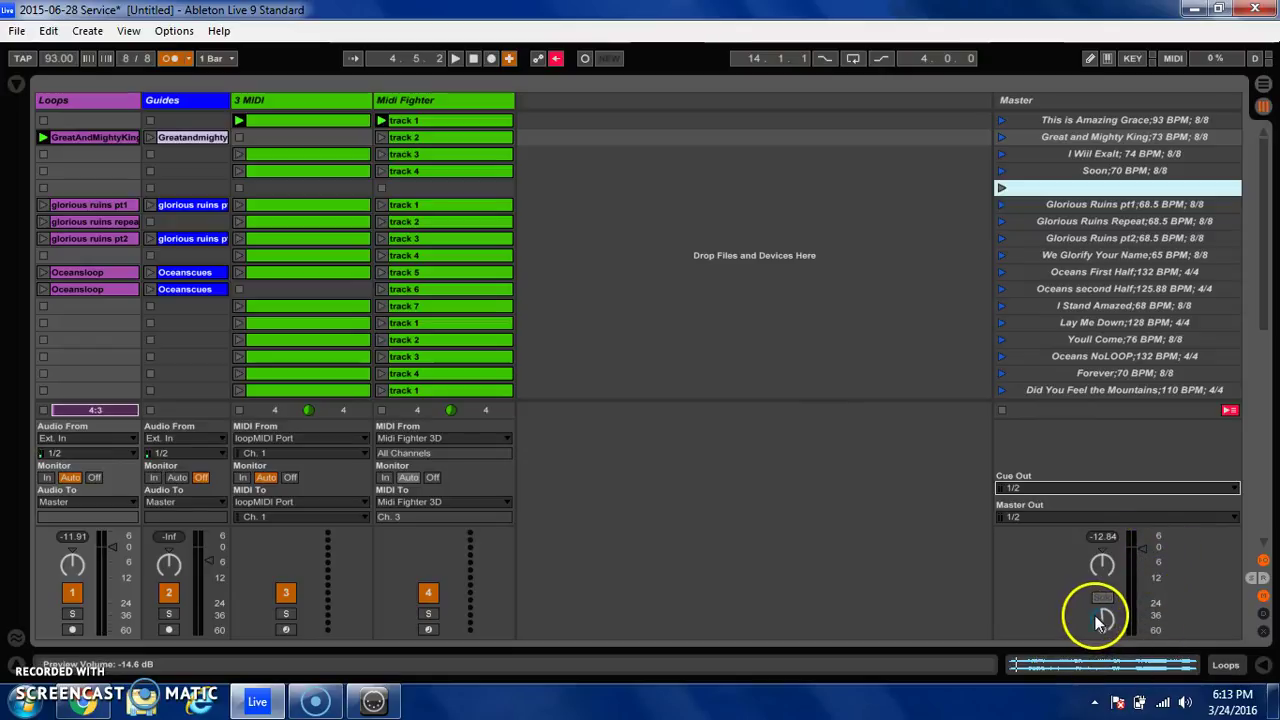
scroll(1102, 620, down, 4)
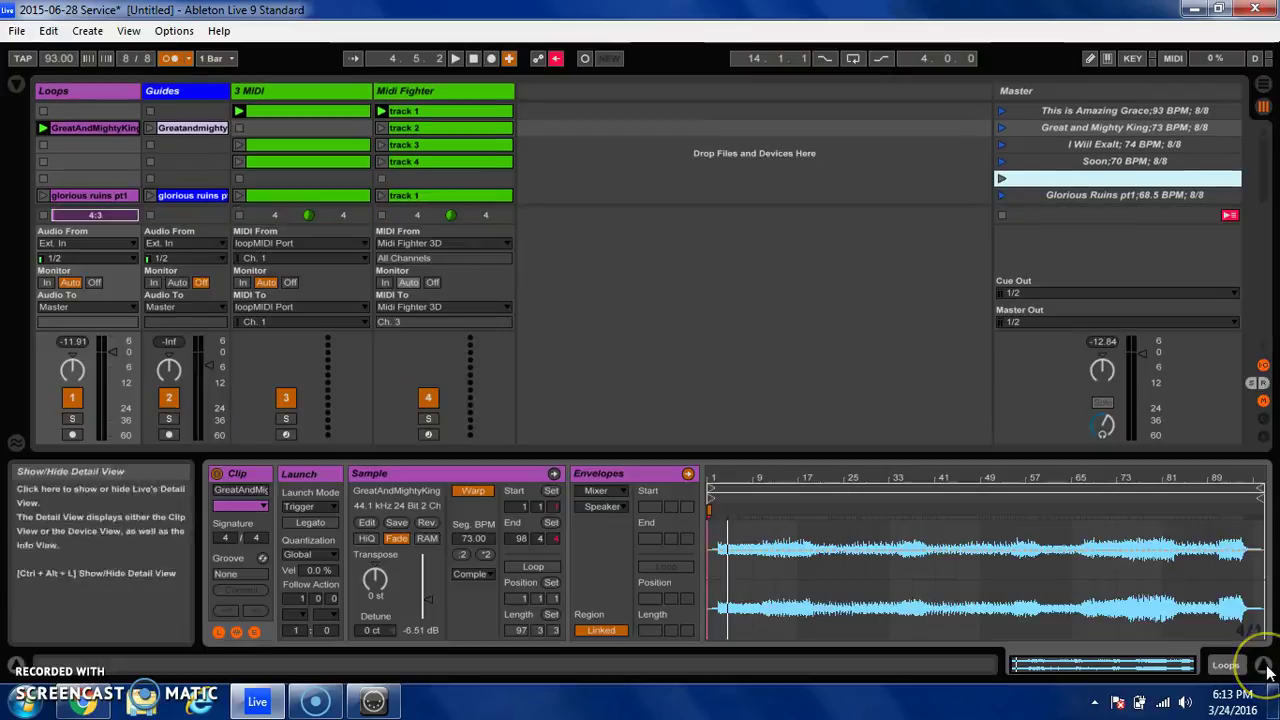
Show the detail view of the GreatAndMightyKing loop clip, and hide it again.
click(1265, 666)
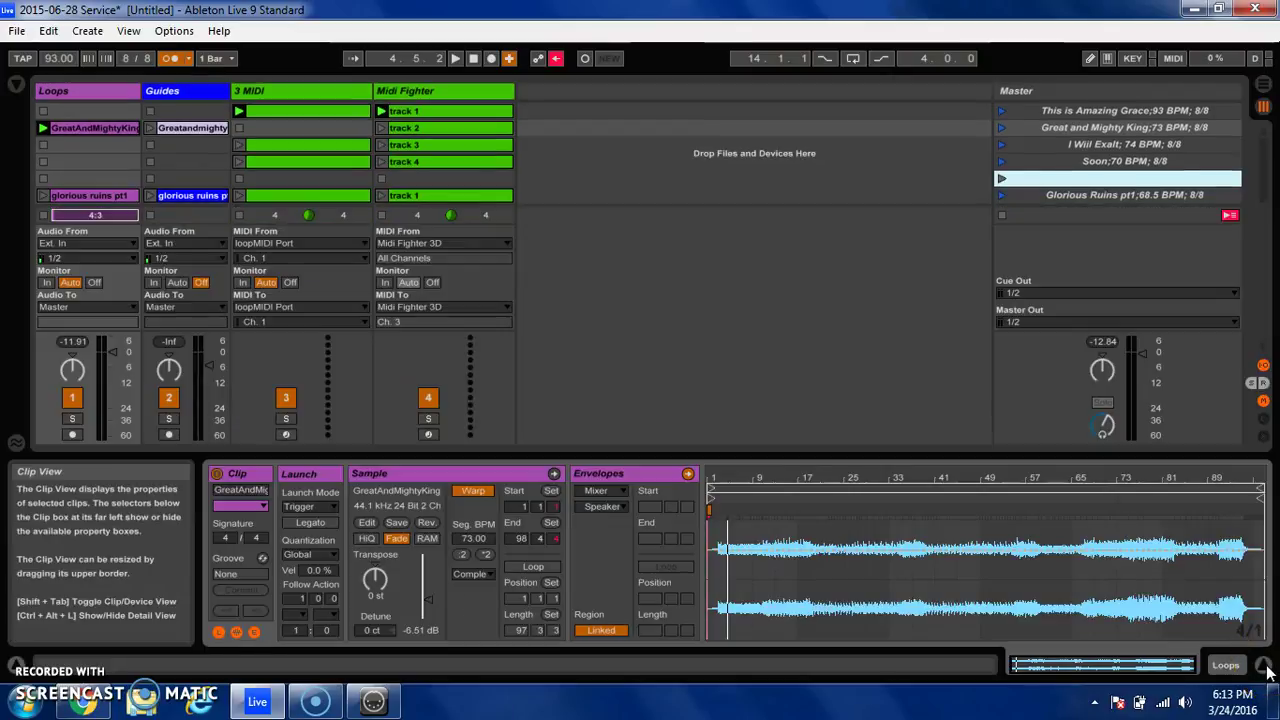
click(1265, 667)
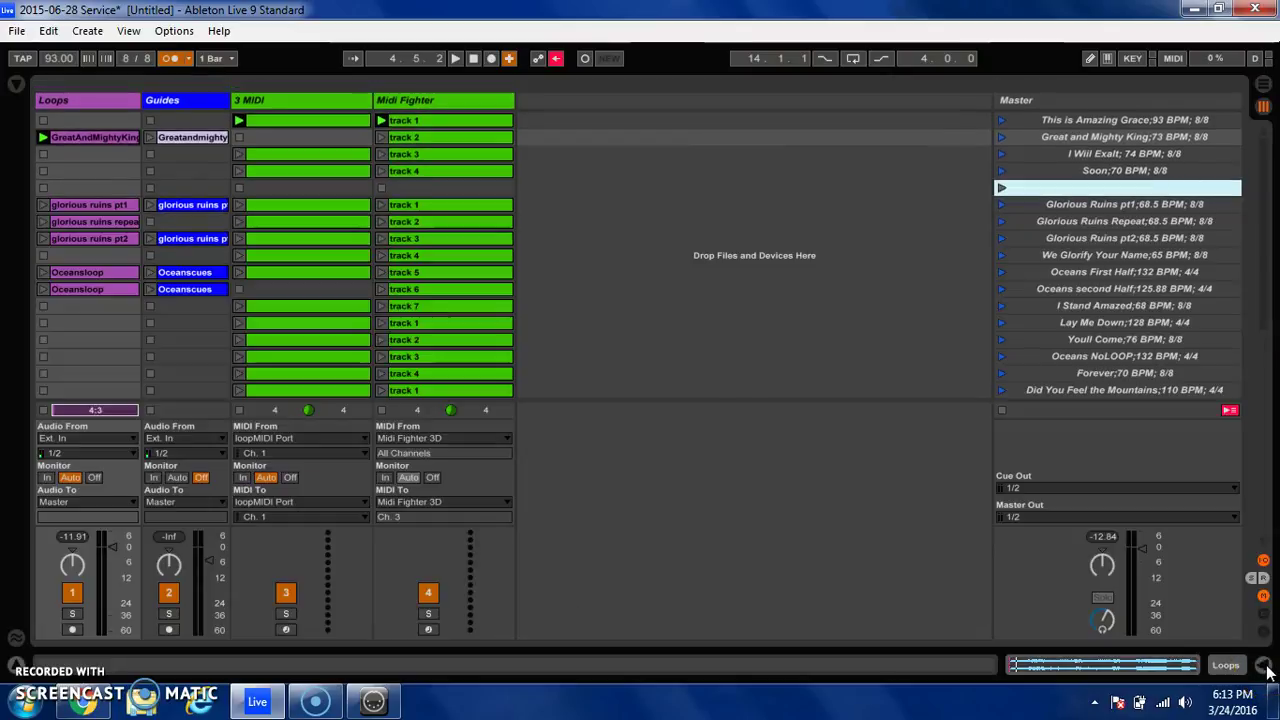
Show the browser and look through the Worship Loops folder in the User Library.
click(17, 84)
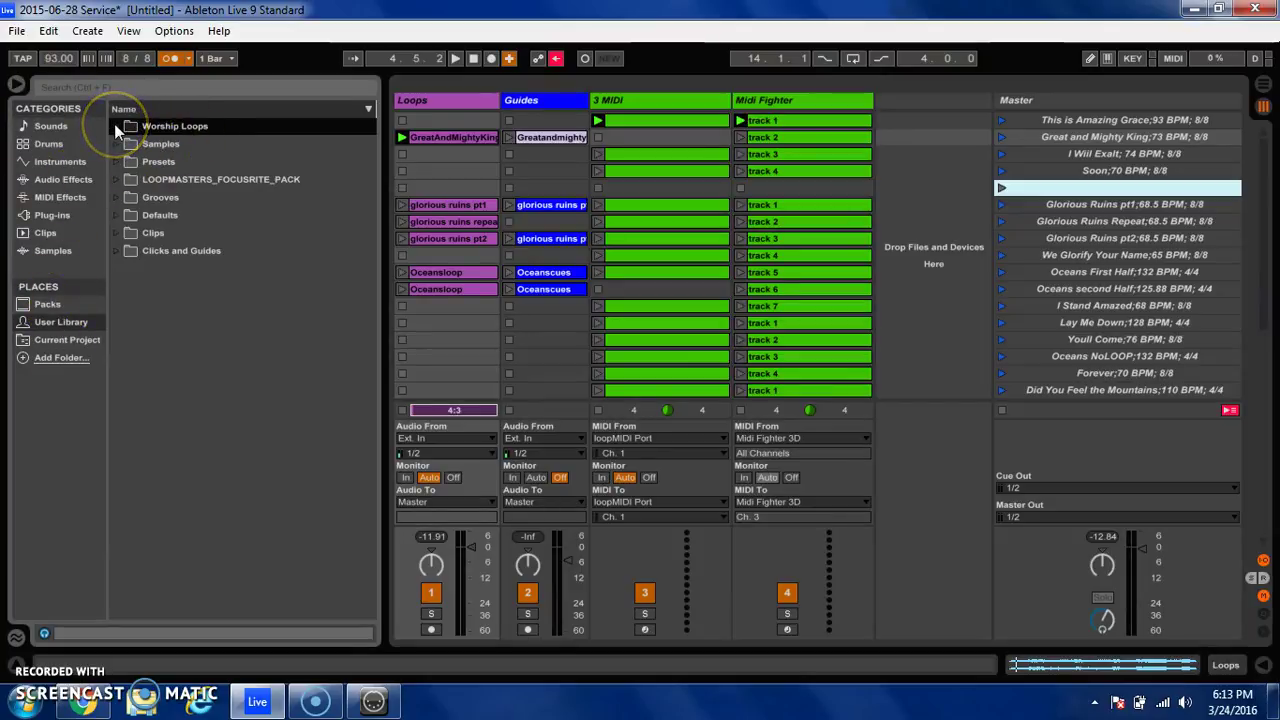
click(45, 232)
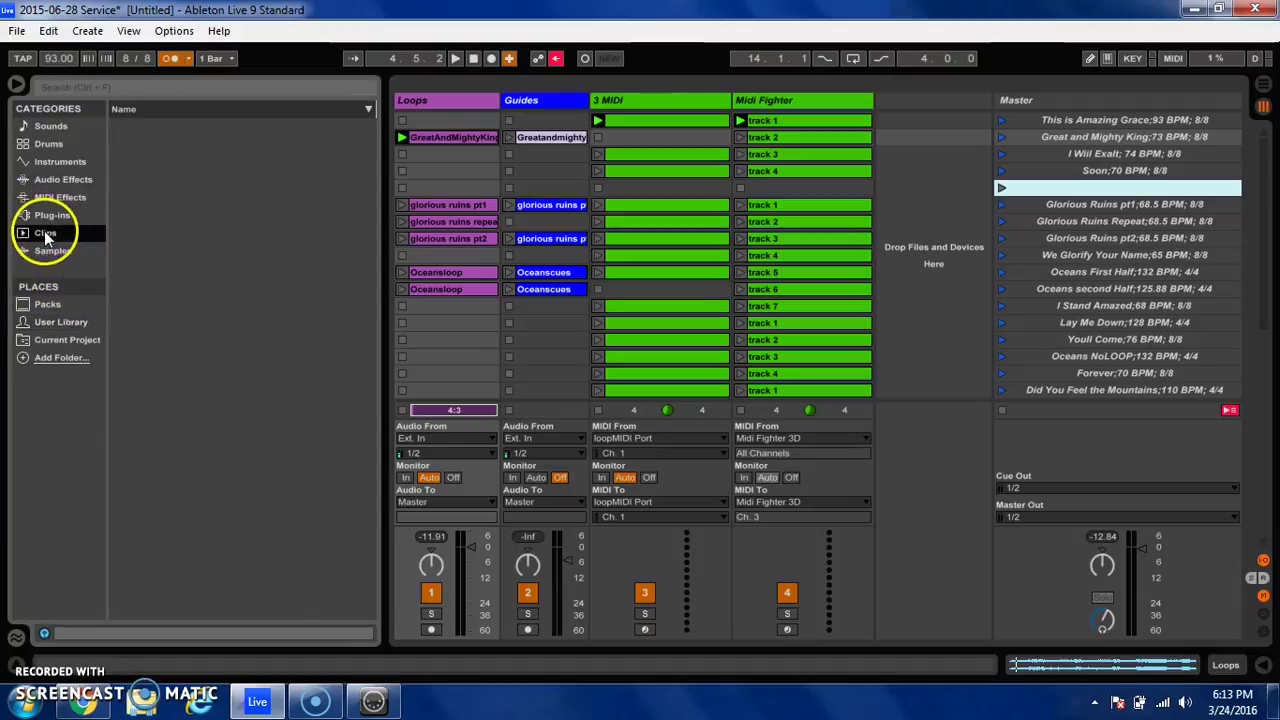
click(50, 322)
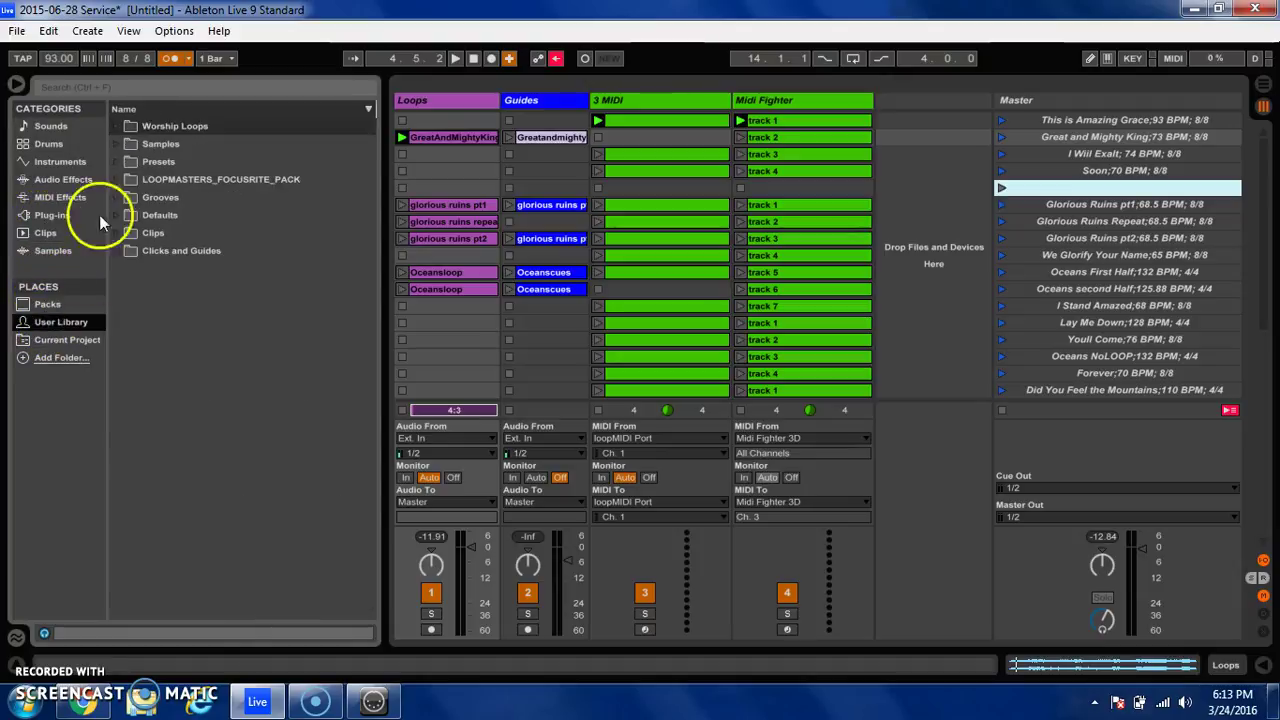
click(117, 126)
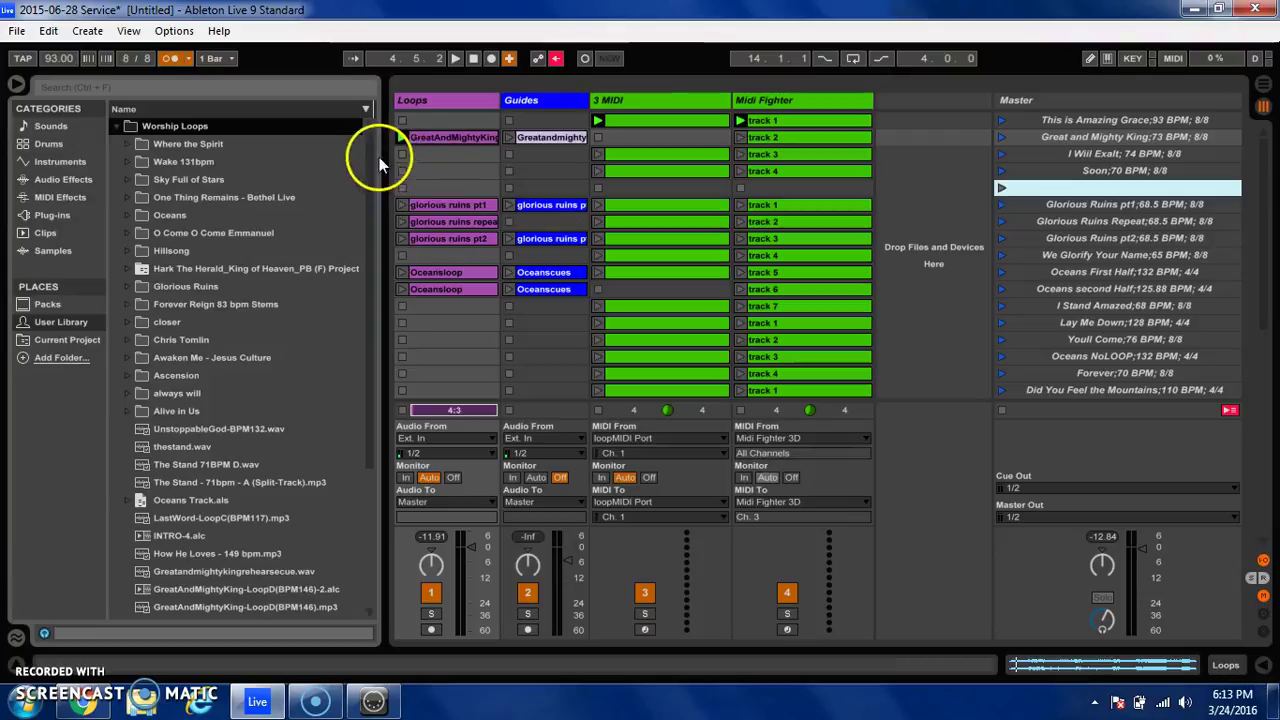
drag(372, 154, 365, 306)
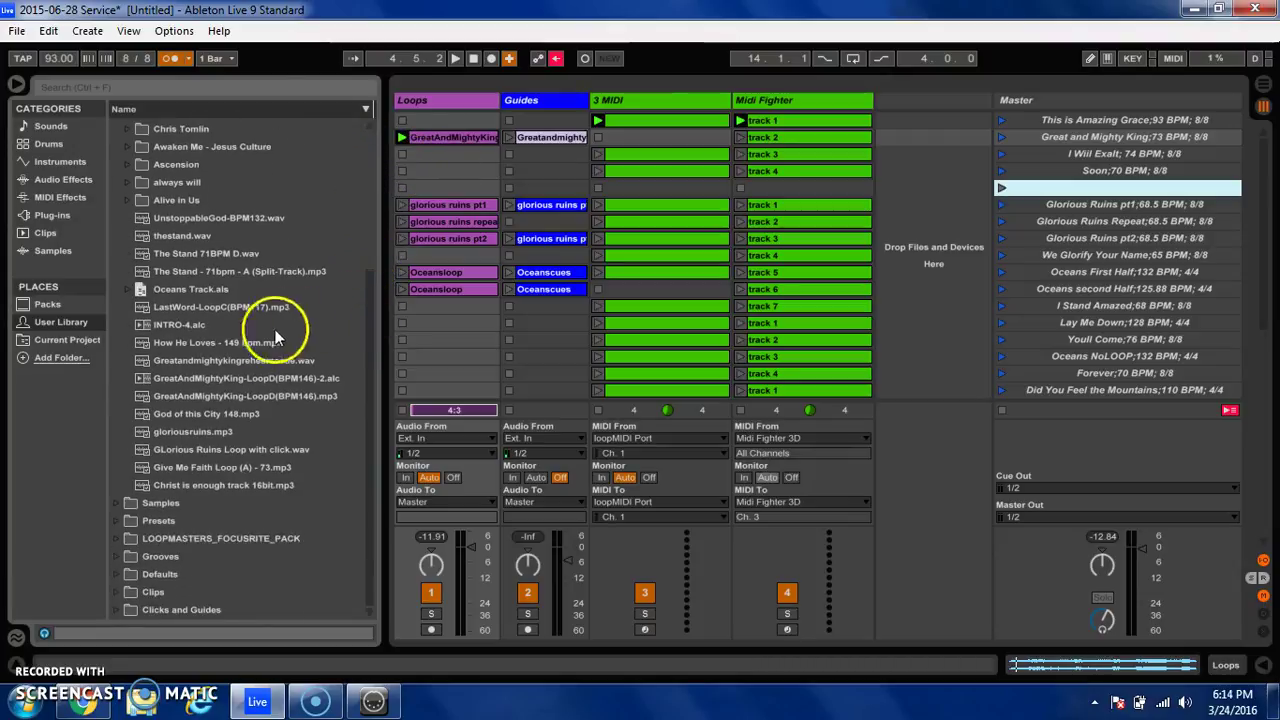
Select GreatAndMightyKing-LoopD(BPM146).mp3 among the worship loops, and hide the browser.
mouse_move(200, 396)
mouse_down()
mouse_move(434, 214)
mouse_move(445, 135)
mouse_move(303, 363)
mouse_move(213, 398)
mouse_up()
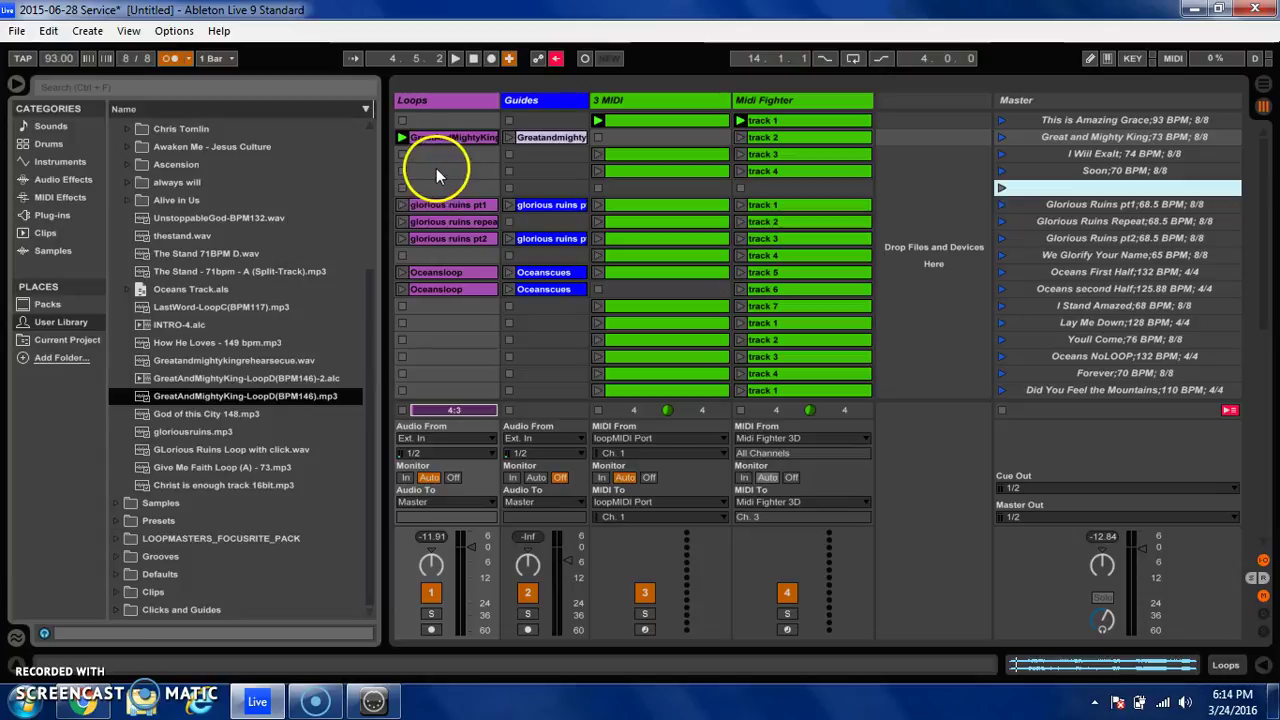
click(16, 86)
click(14, 88)
click(14, 88)
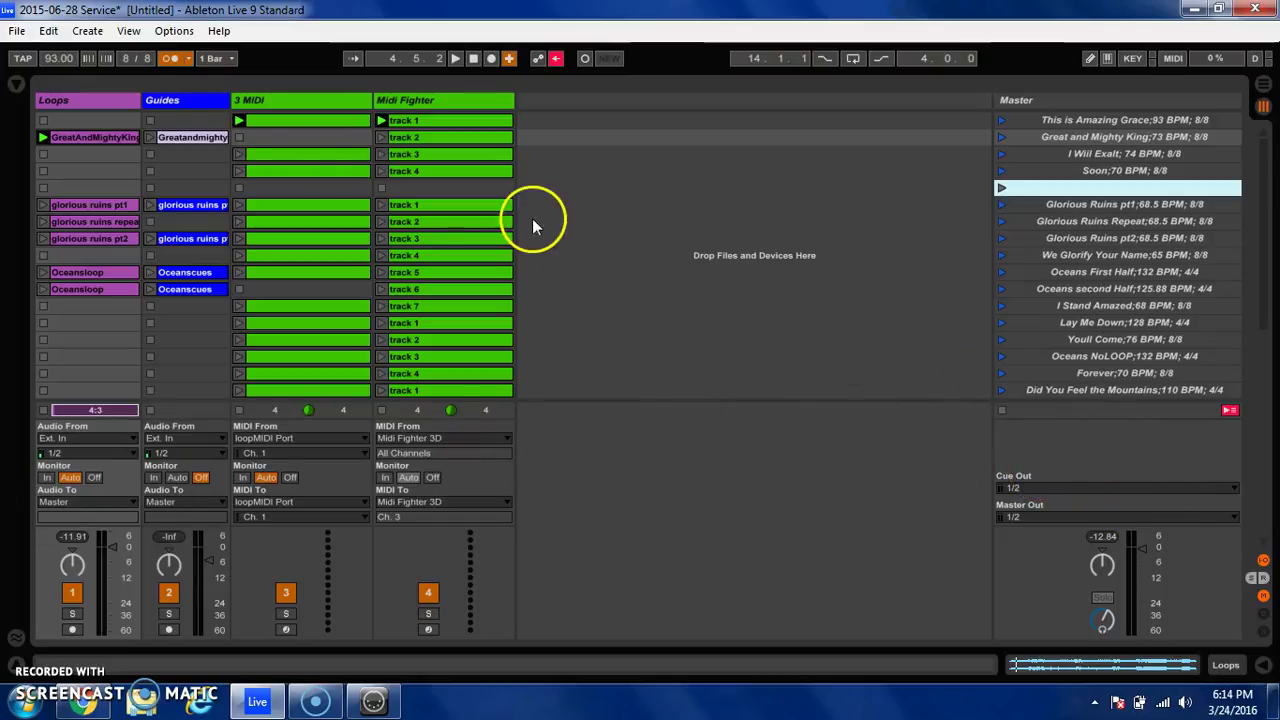
Review the audio preferences and the Output Config, toggle the 1/2 (stereo) output off and on, accept, and close Preferences.
click(175, 32)
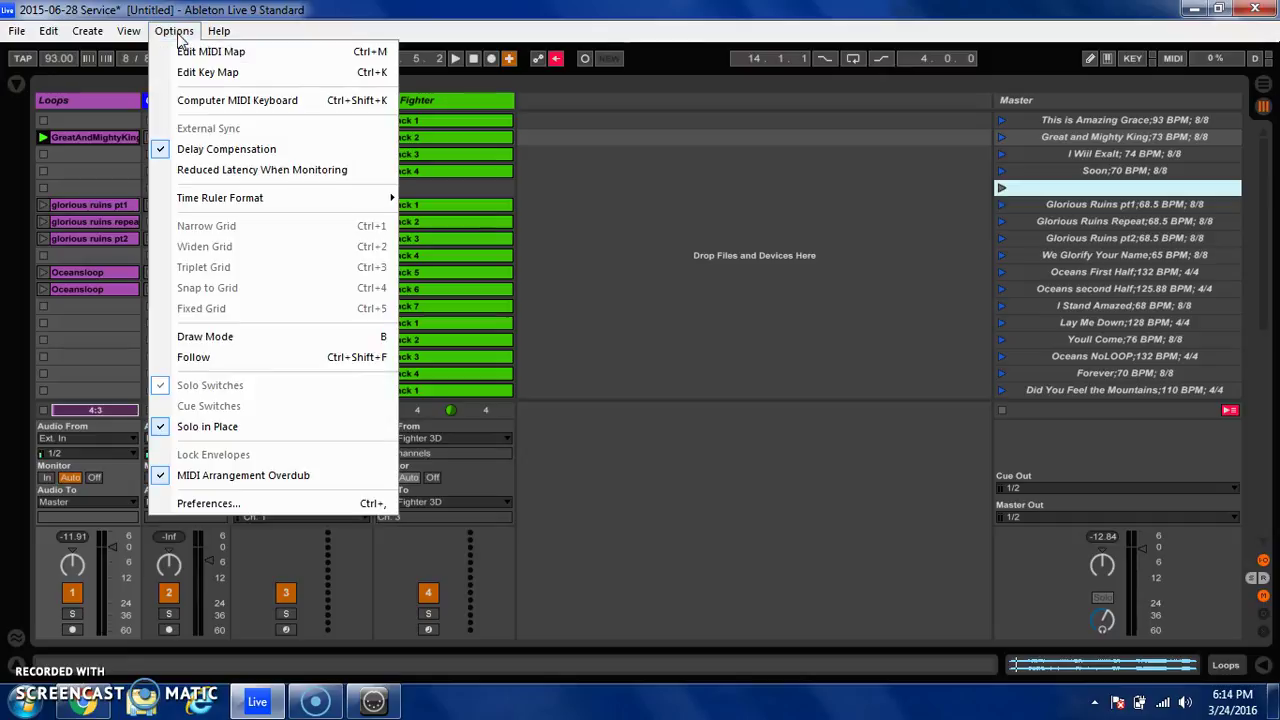
click(208, 506)
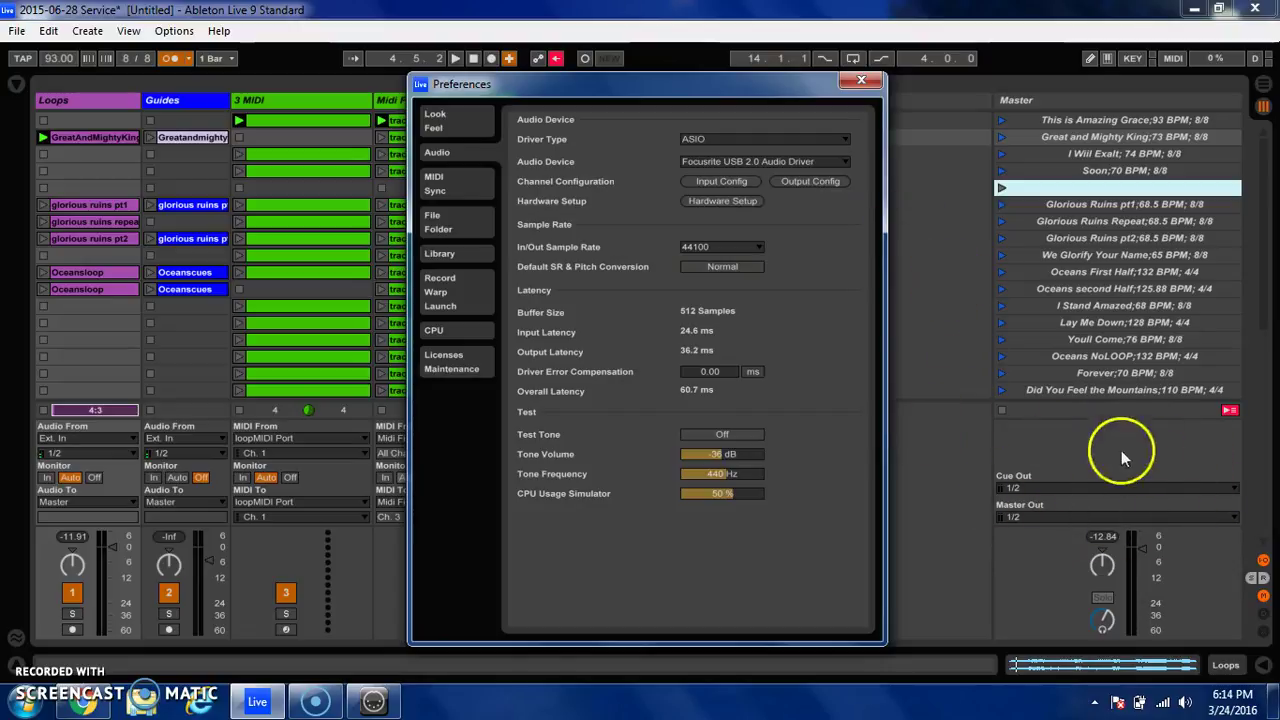
click(797, 182)
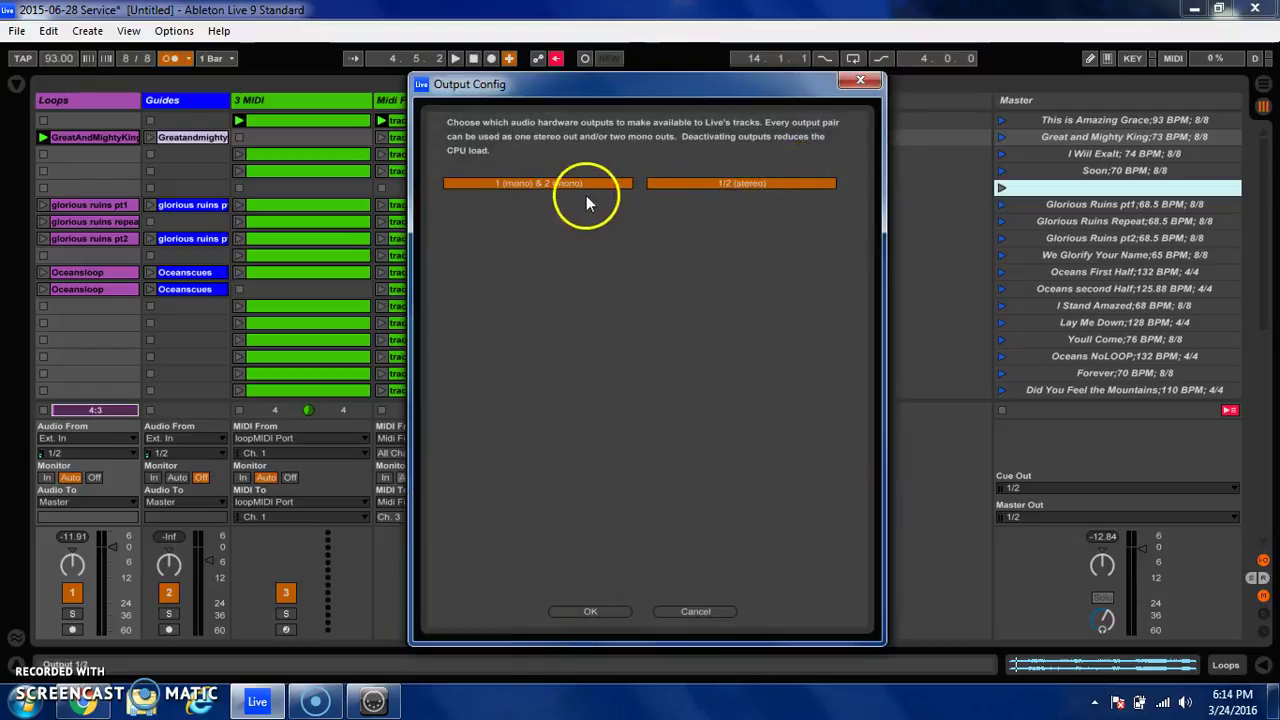
click(652, 183)
click(652, 183)
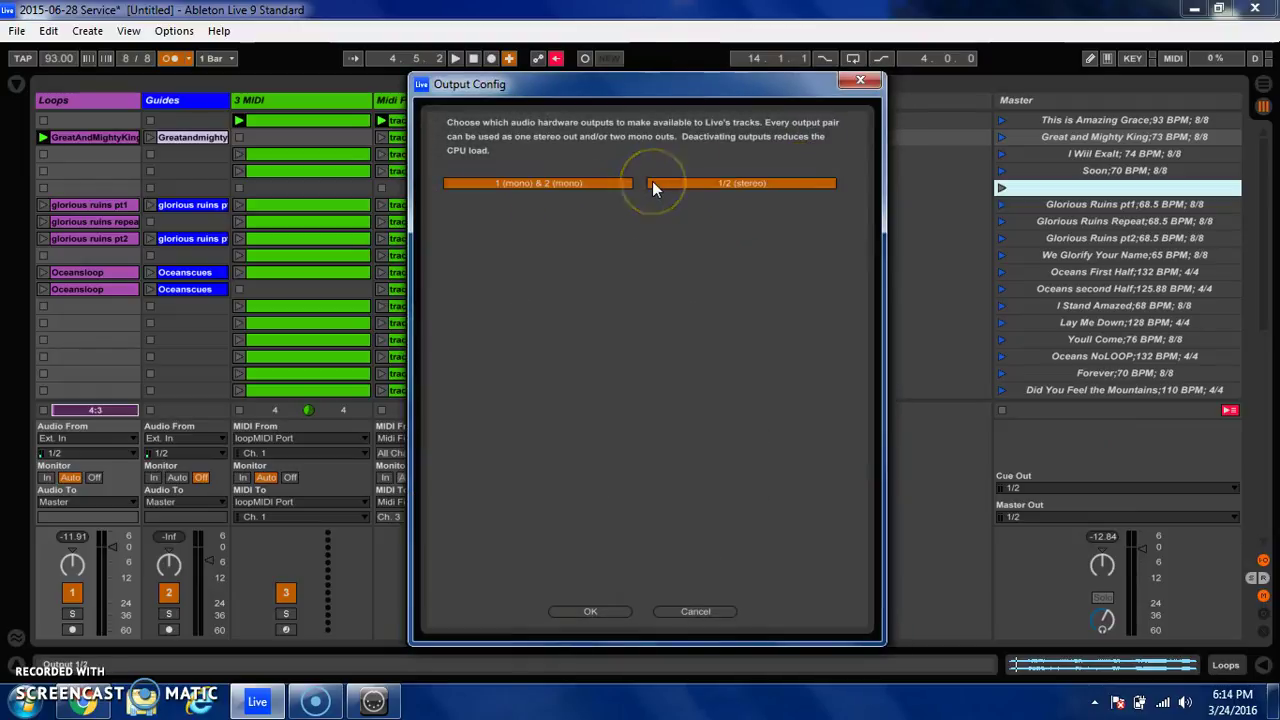
click(588, 612)
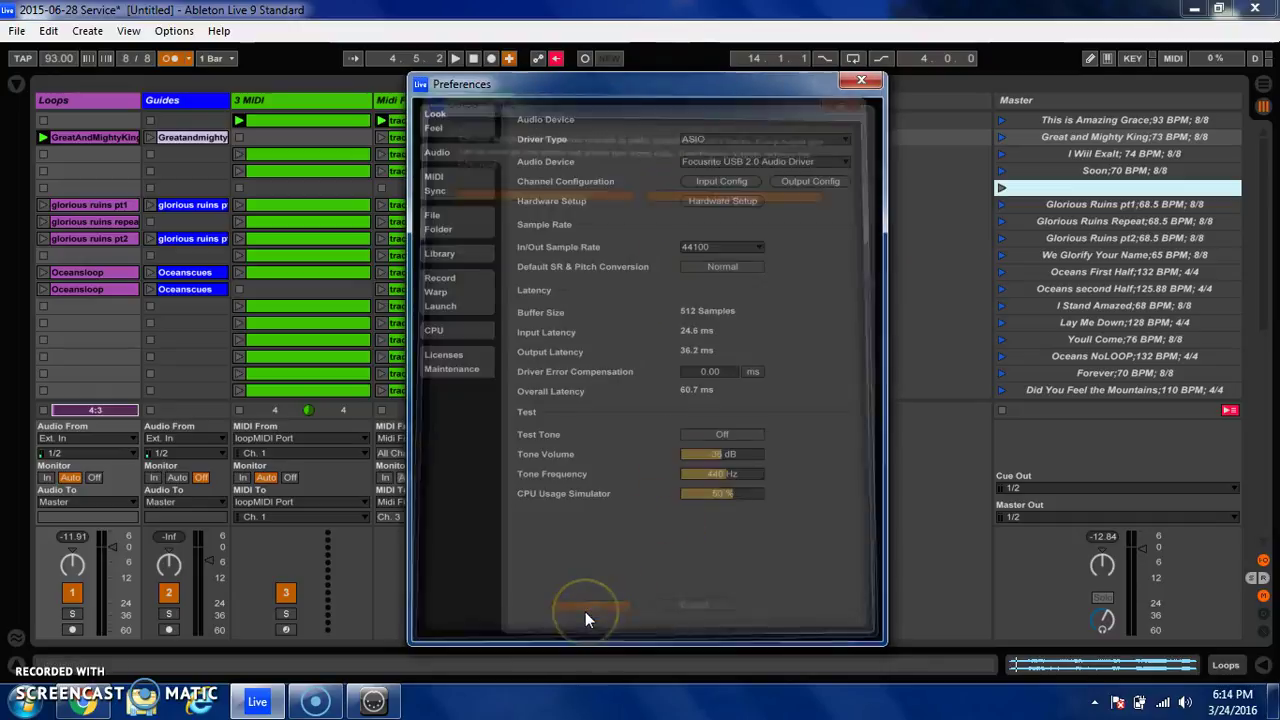
click(852, 85)
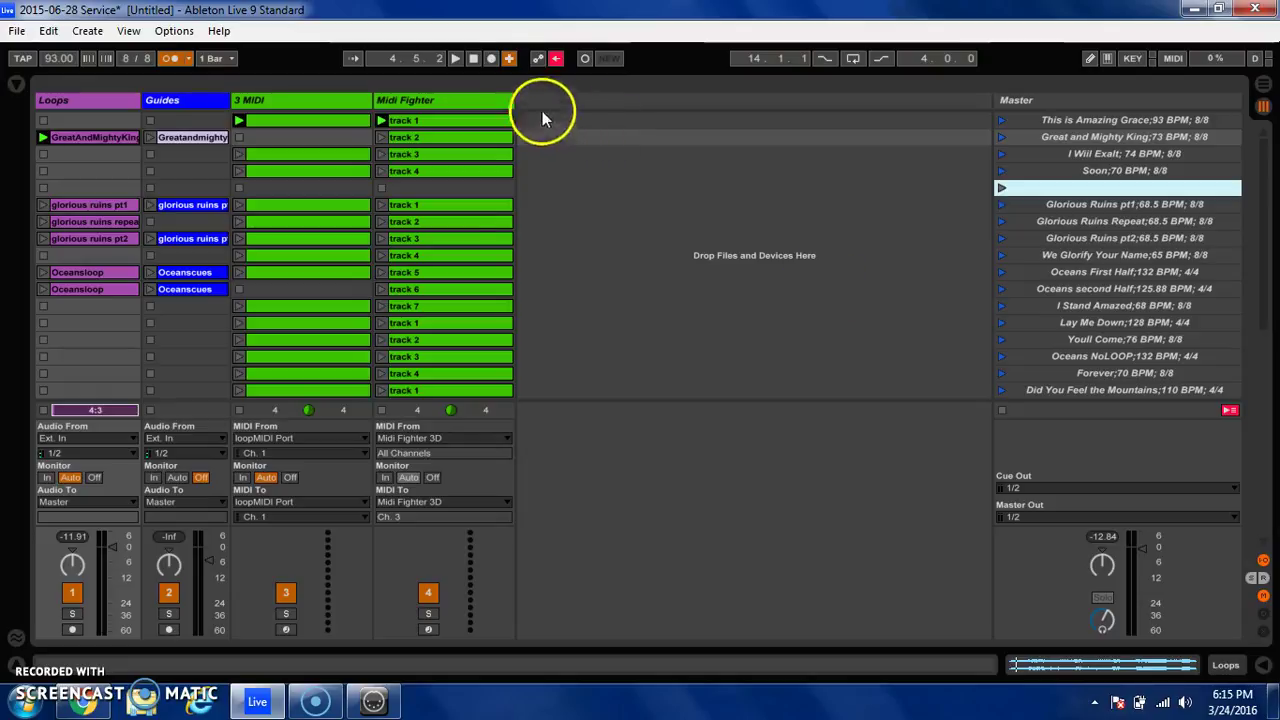
Reset the stopped transport to position 1.1.1.
click(476, 60)
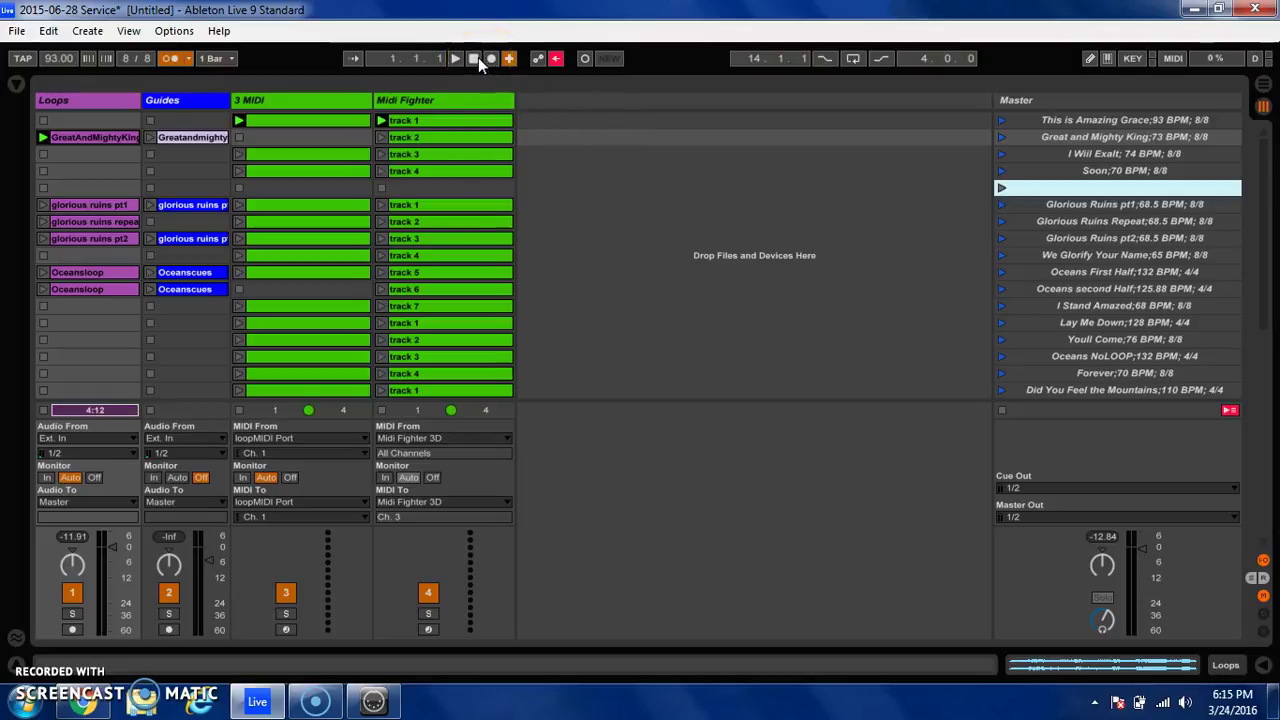